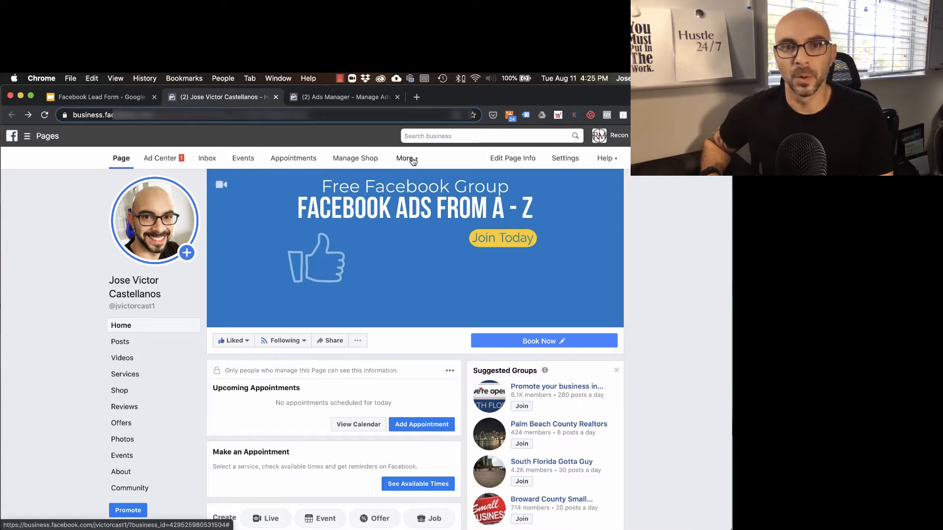
# Open the Facebook page's lead ads Forms Library within Publishing Tools
pyautogui.click(403, 159)
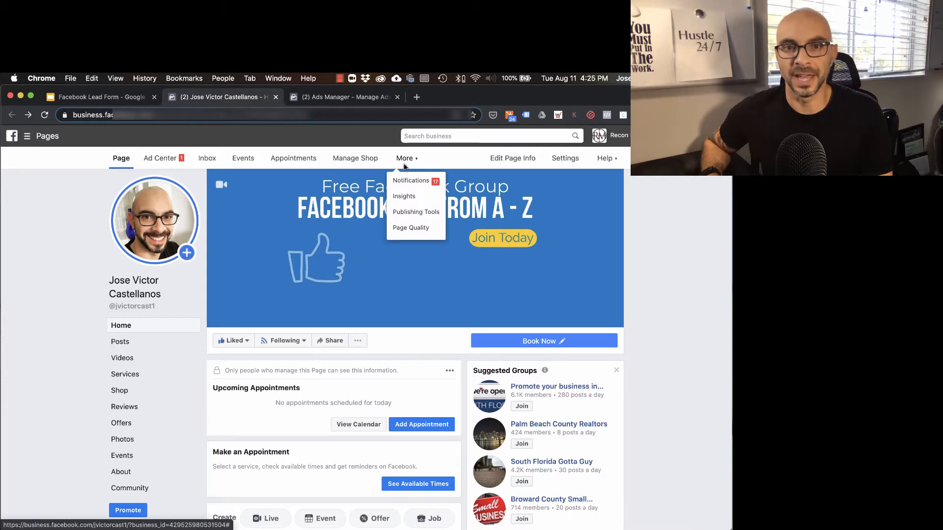
pyautogui.click(420, 213)
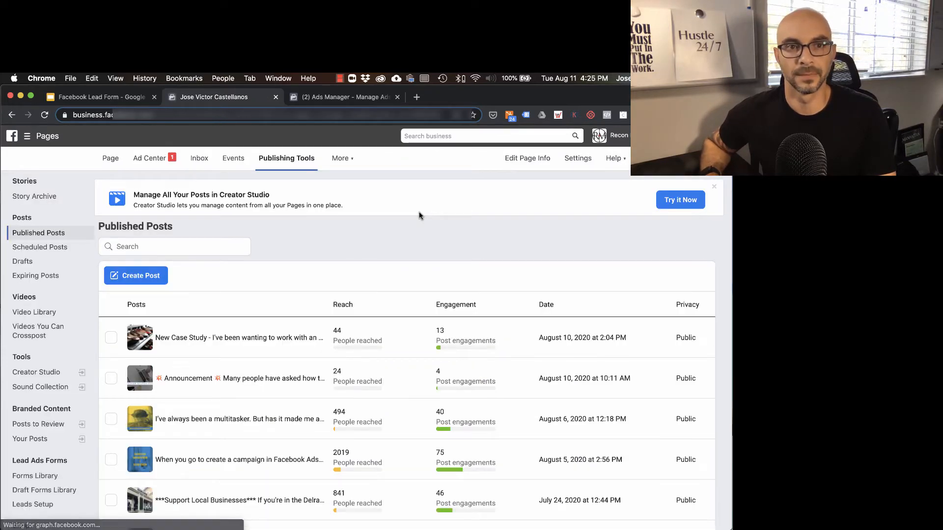
pyautogui.scroll(-4, 78, 248)
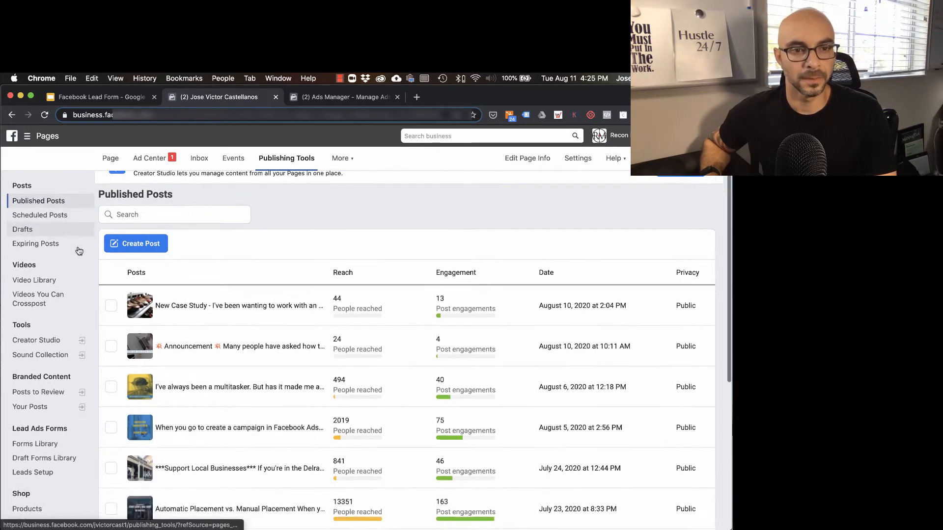
pyautogui.scroll(-2, 79, 250)
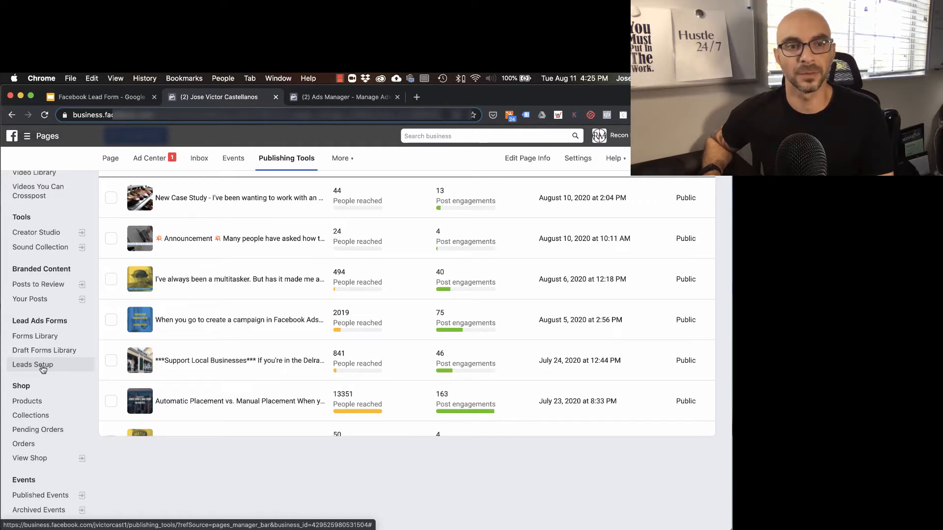
pyautogui.click(43, 337)
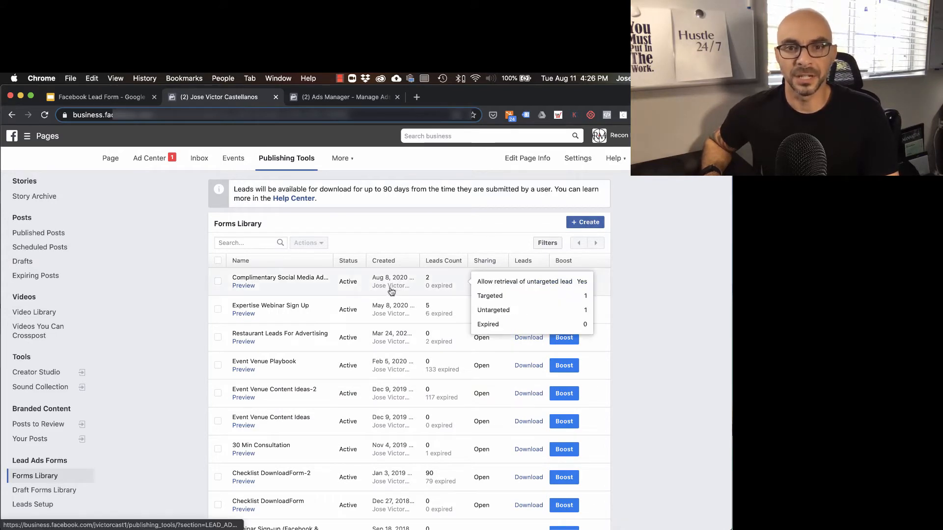
# Create a new lead form from scratch and name it "Name the form"
pyautogui.click(588, 223)
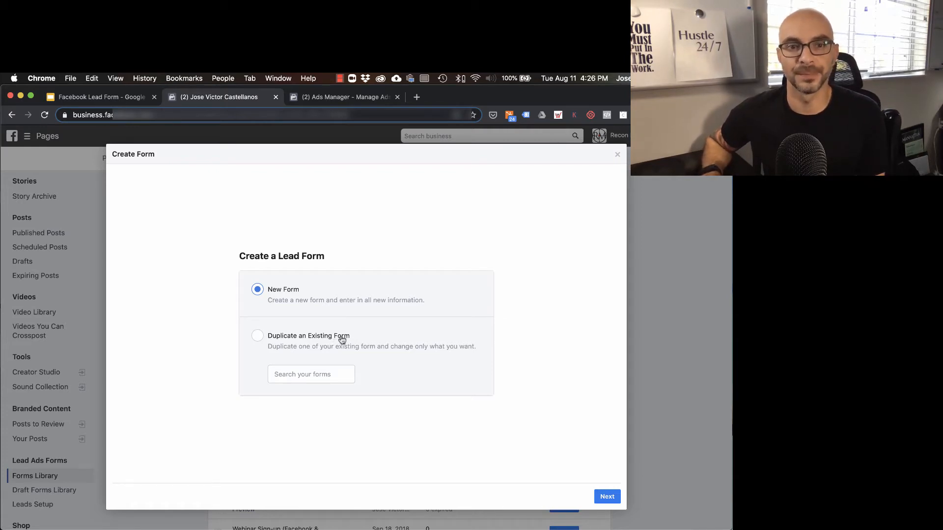
pyautogui.click(608, 497)
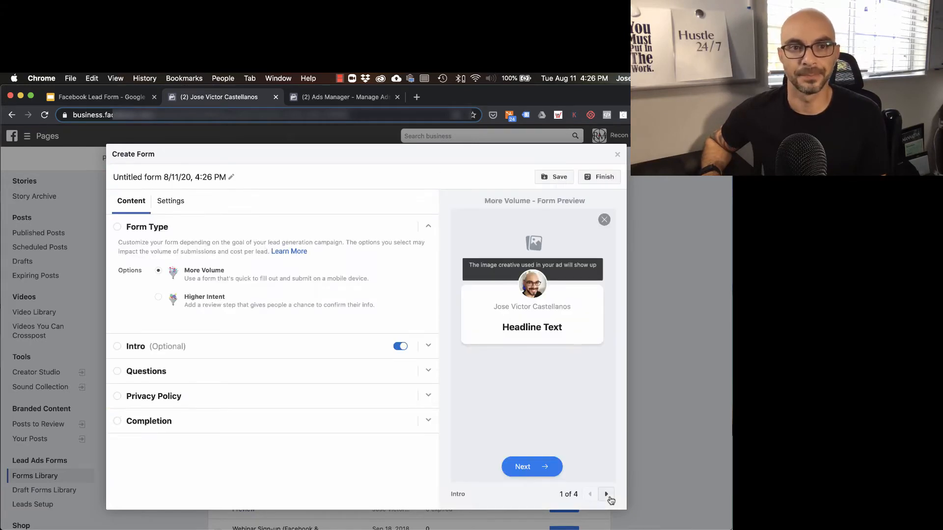
pyautogui.click(166, 177)
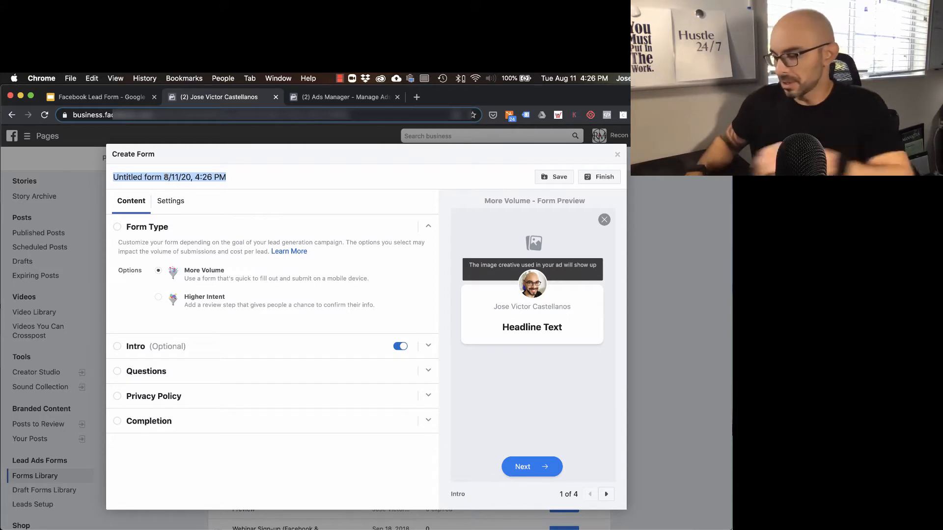
pyautogui.write('Ne')
pyautogui.press('BackSpace')
pyautogui.write('am')
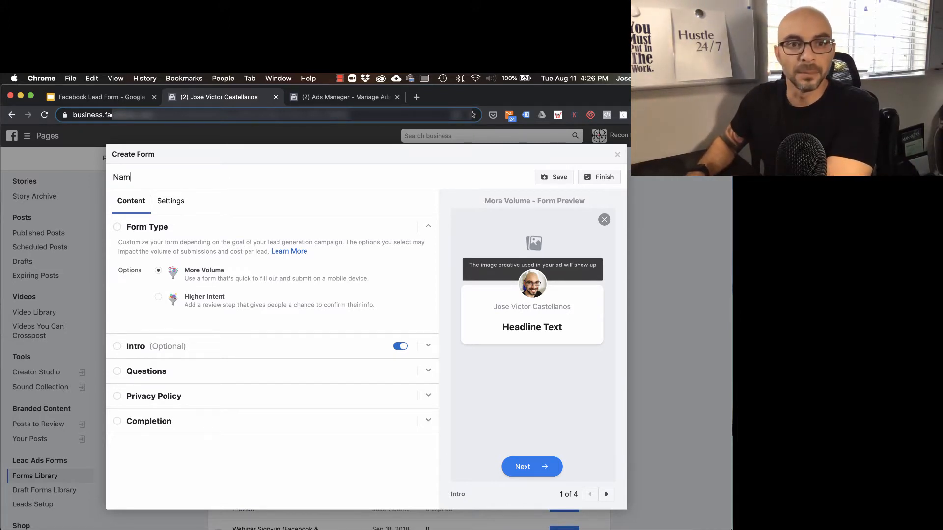
pyautogui.write('e the form')
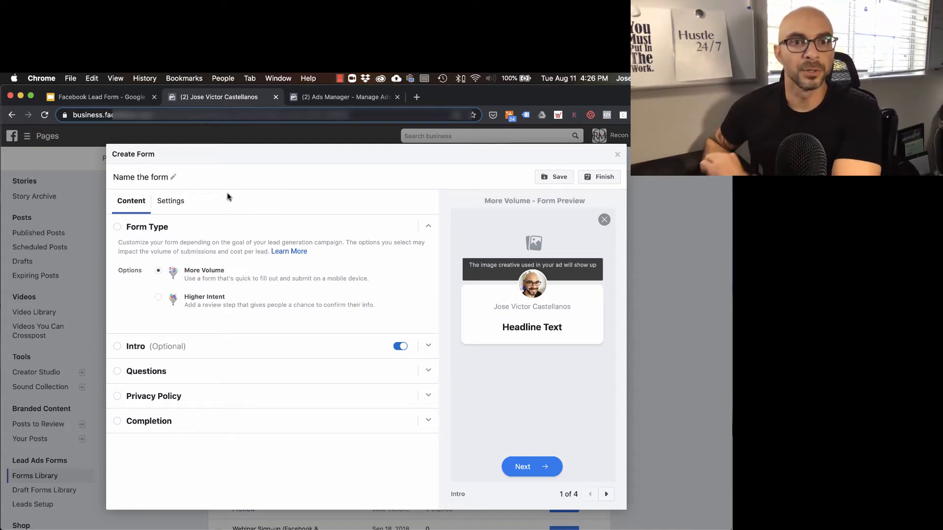
# Set the form's sharing configuration to Open and return to the form content
pyautogui.click(176, 206)
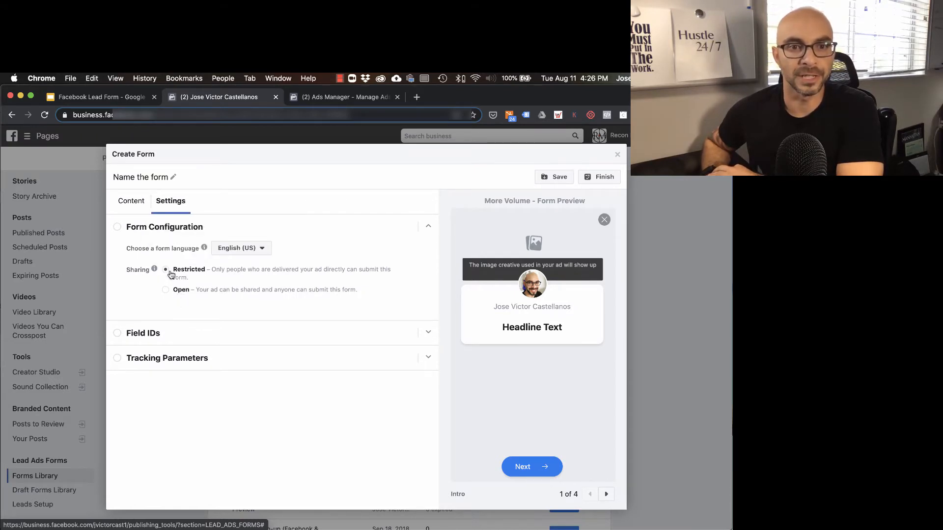
pyautogui.click(166, 291)
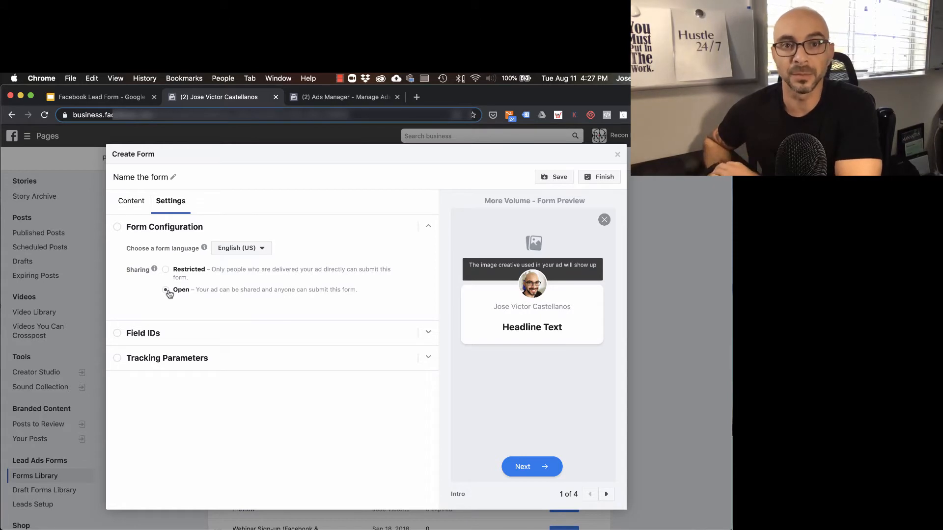
pyautogui.click(132, 205)
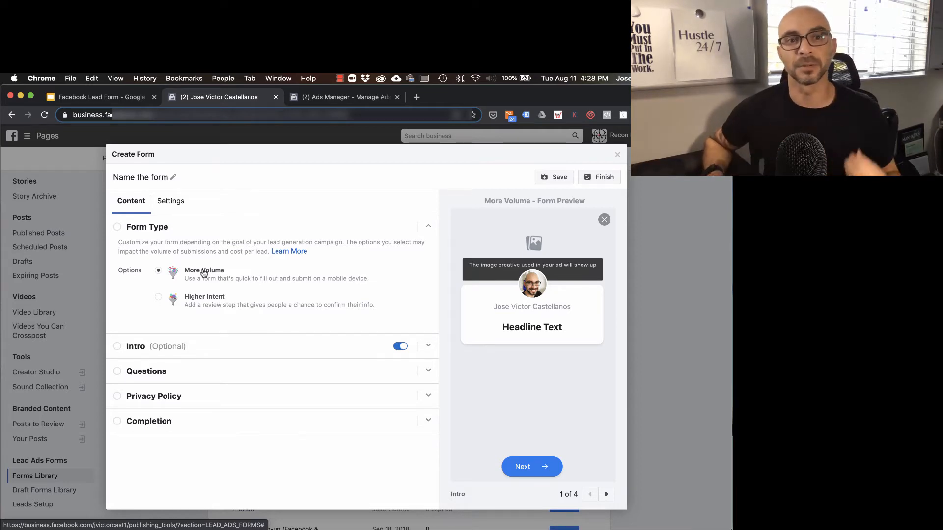
# Expand the form's Intro section and enter "Headline" as its headline
pyautogui.click(237, 350)
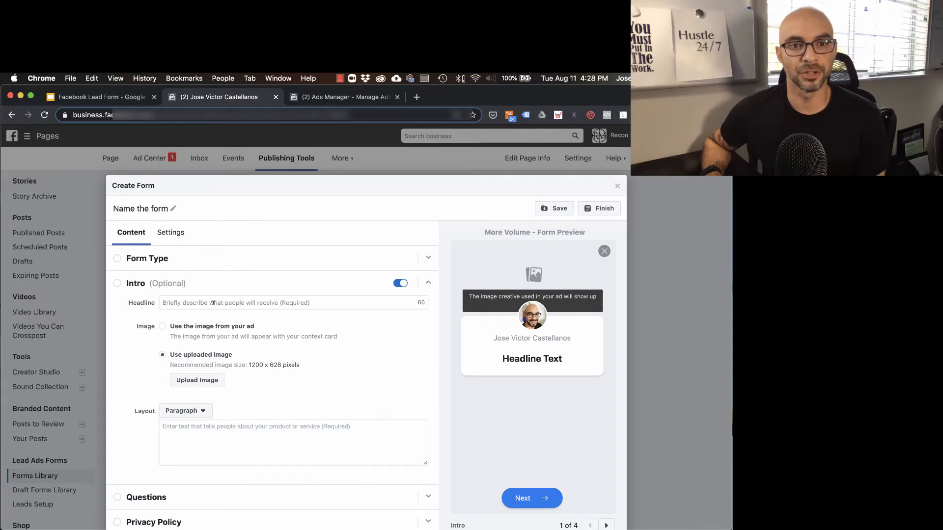
pyautogui.click(213, 303)
pyautogui.write('H')
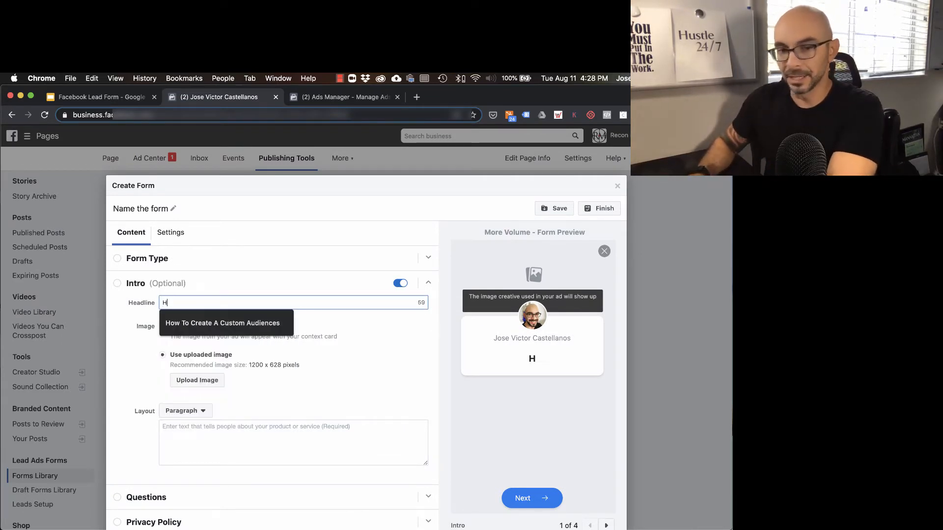
pyautogui.write('eadline')
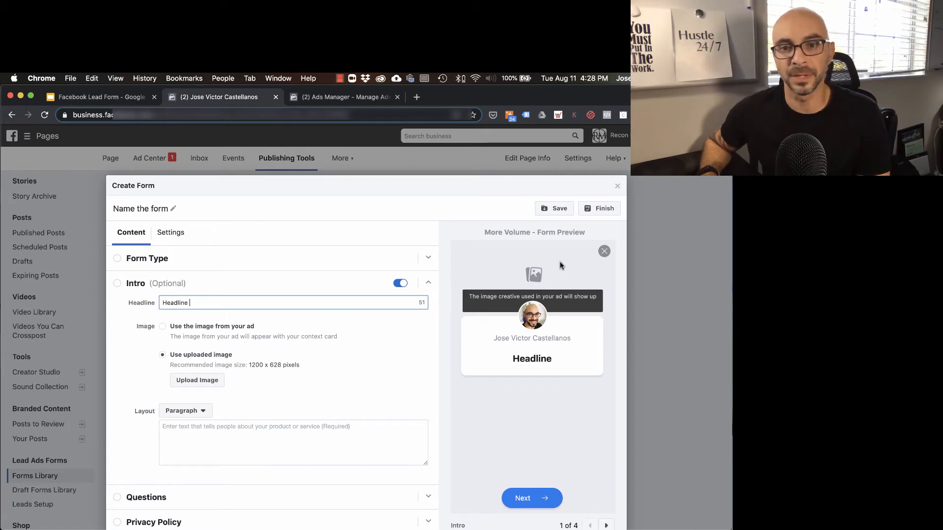
# Enter "information that you want people to know" as the intro's paragraph text
pyautogui.scroll(-1, 353, 367)
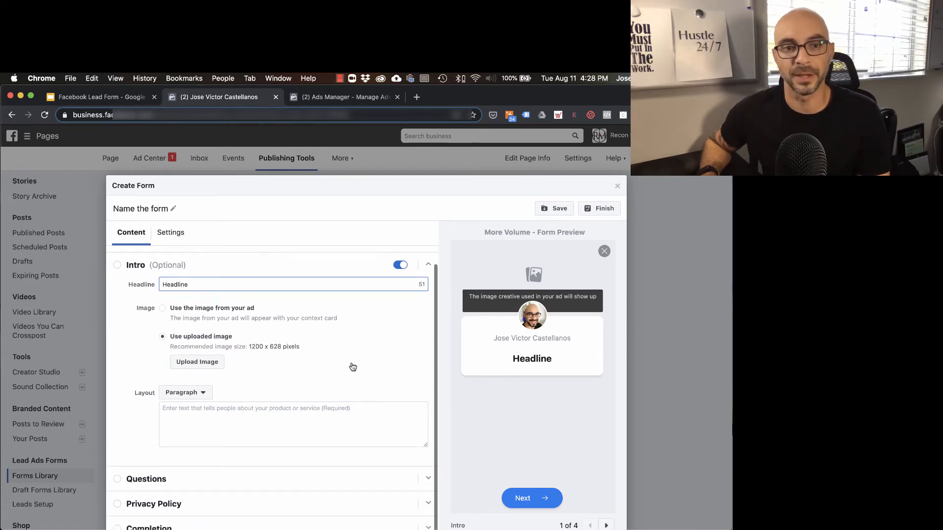
pyautogui.click(263, 422)
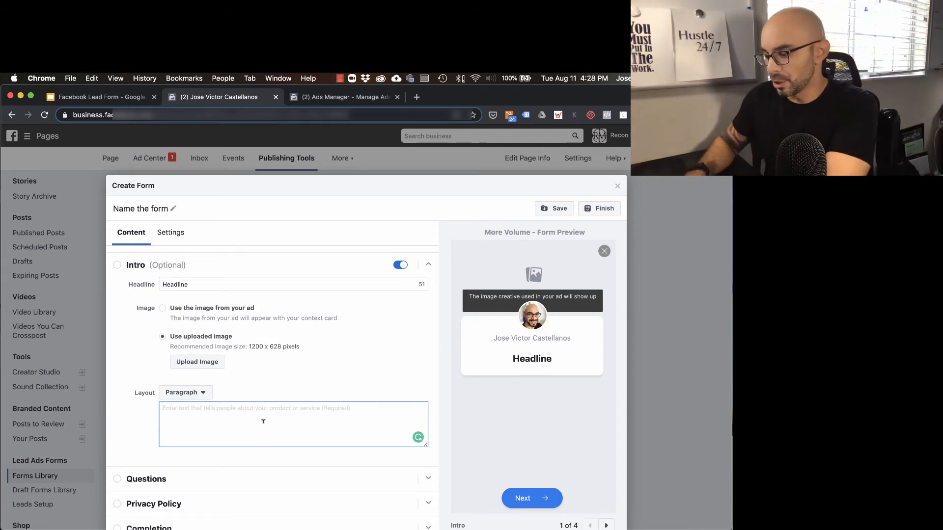
pyautogui.write('inform')
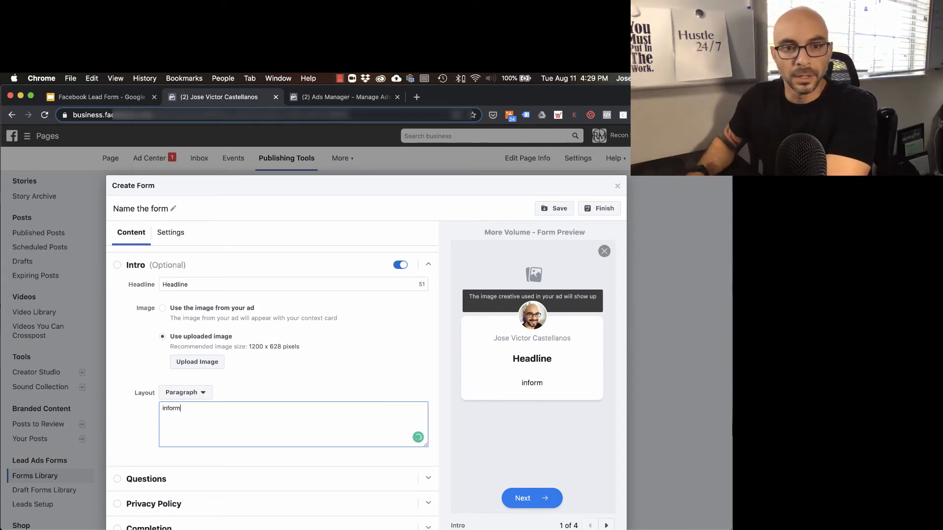
pyautogui.write('ation that you w')
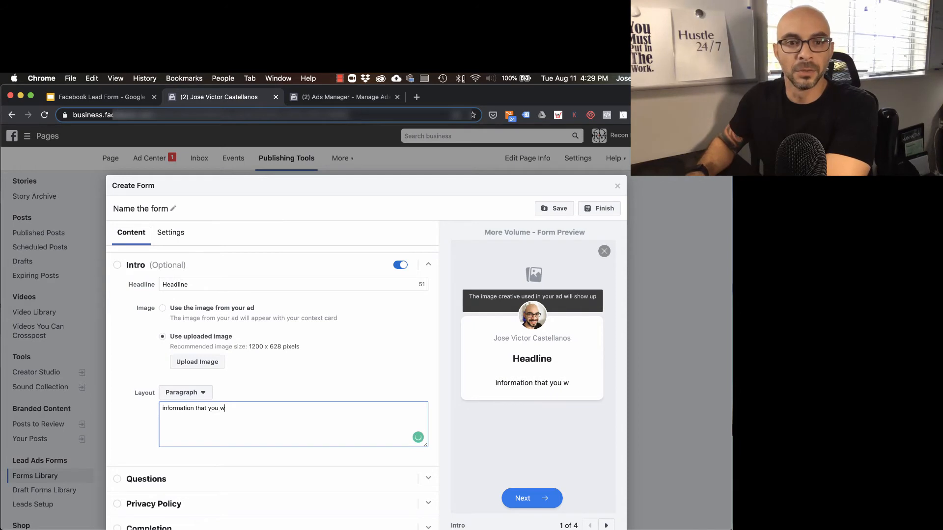
pyautogui.write('ant peopl')
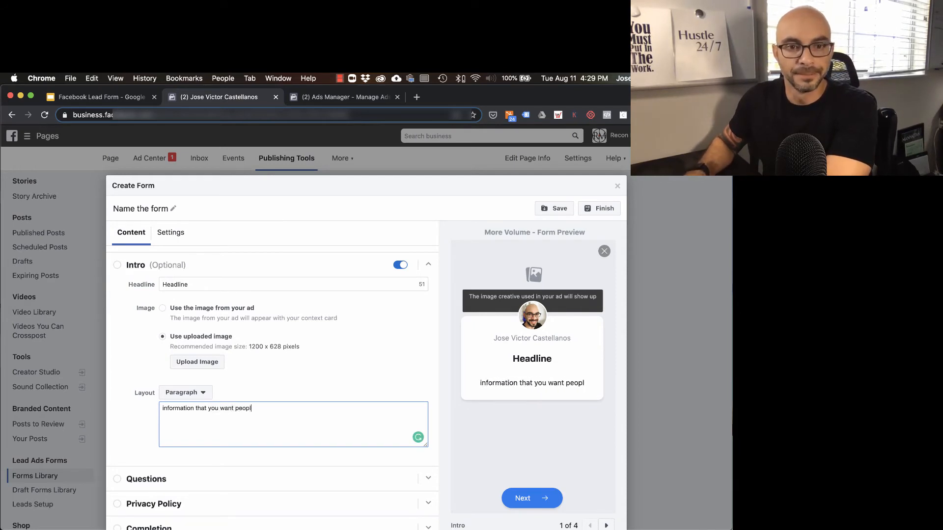
pyautogui.write('e to know')
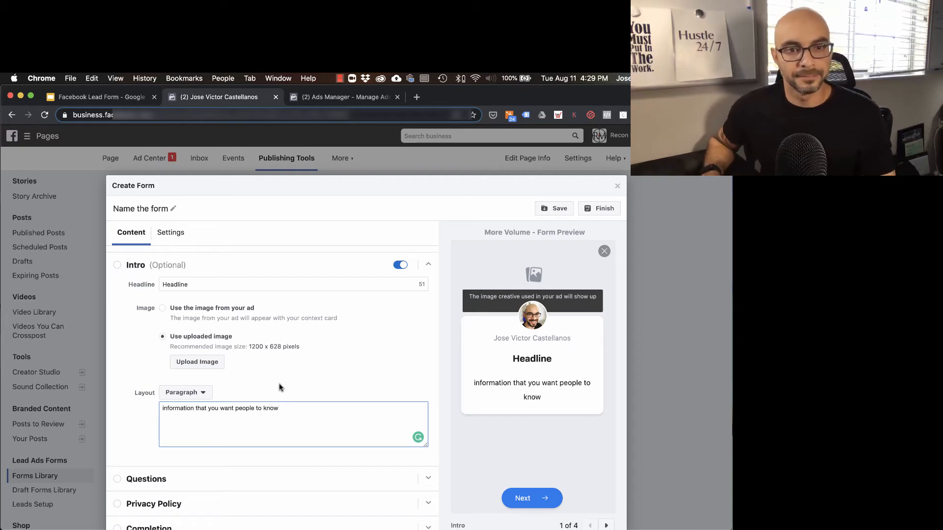
pyautogui.click(240, 390)
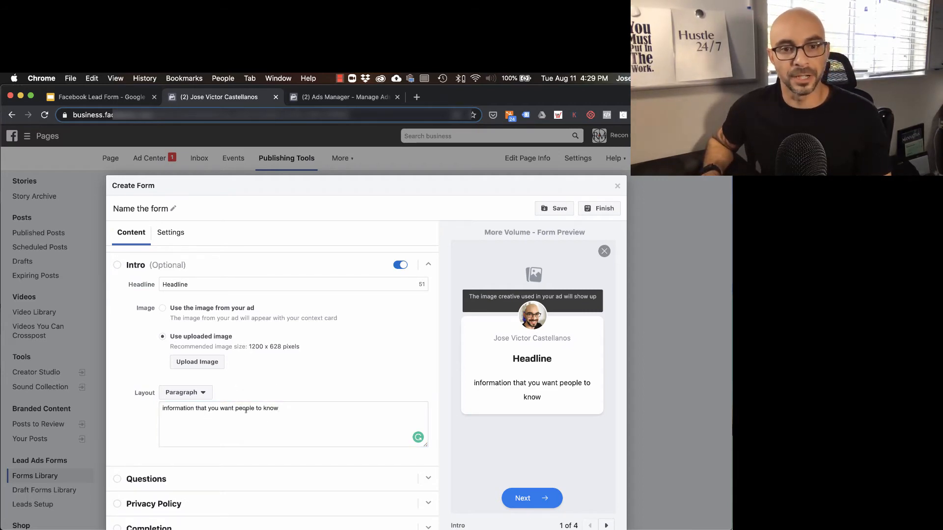
# Try the Bullets layout for the intro text and switch it back to Paragraph
pyautogui.click(185, 392)
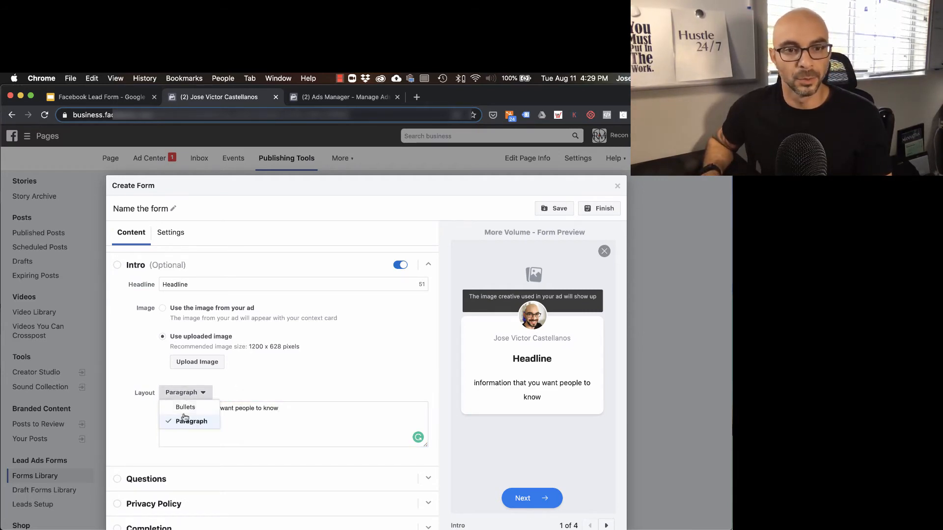
pyautogui.click(189, 405)
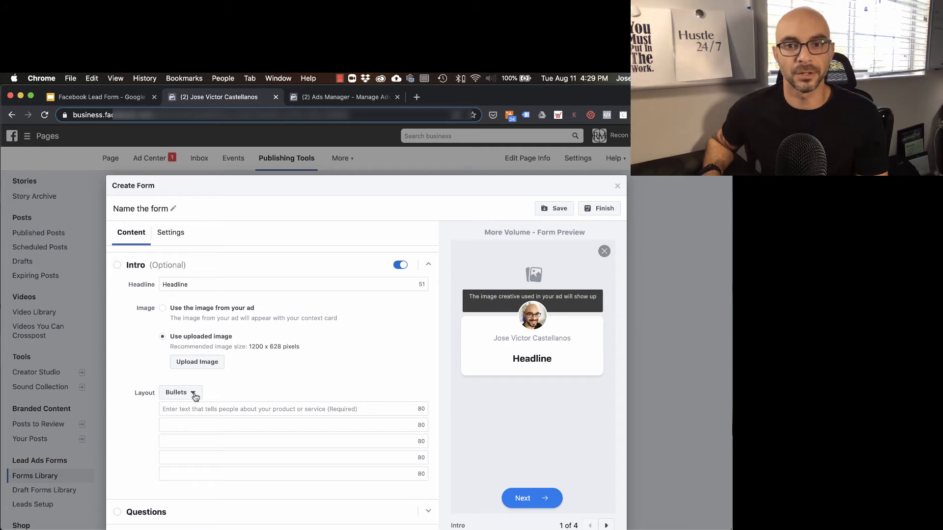
pyautogui.click(195, 395)
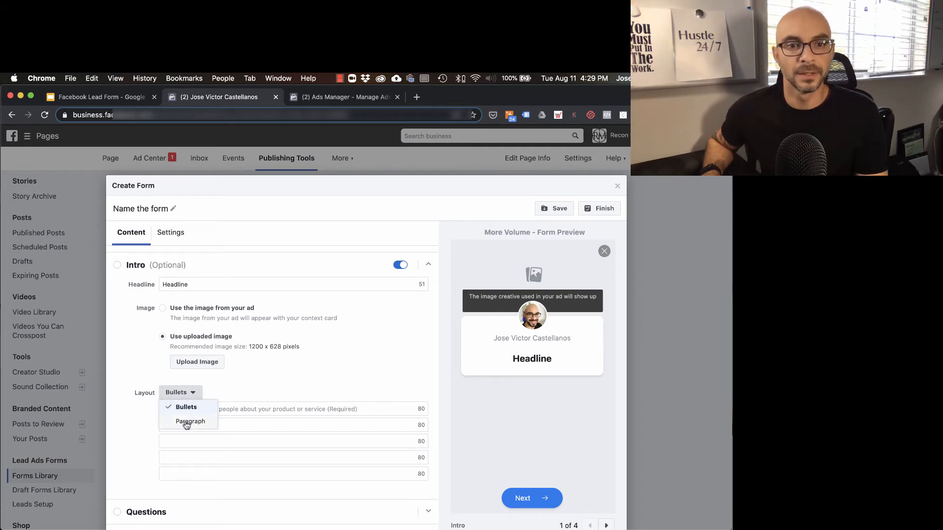
pyautogui.click(182, 420)
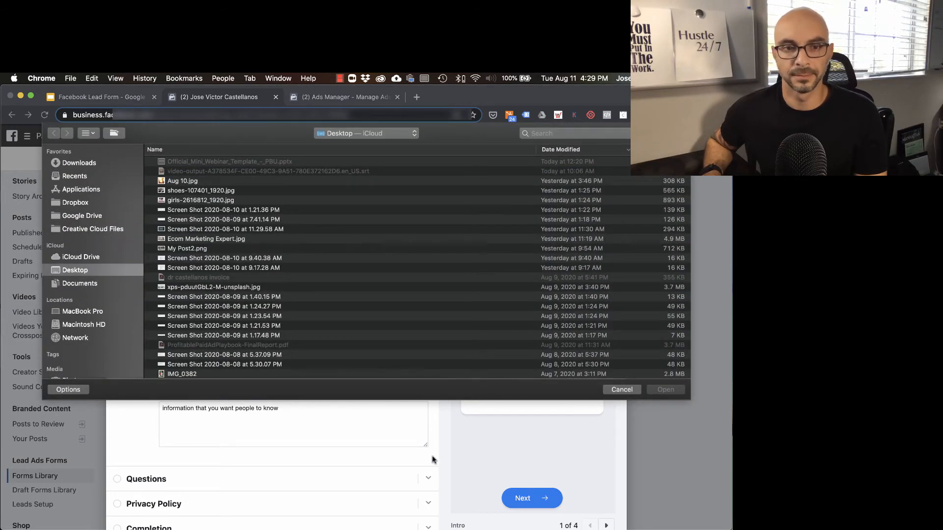
pyautogui.press('Escape')
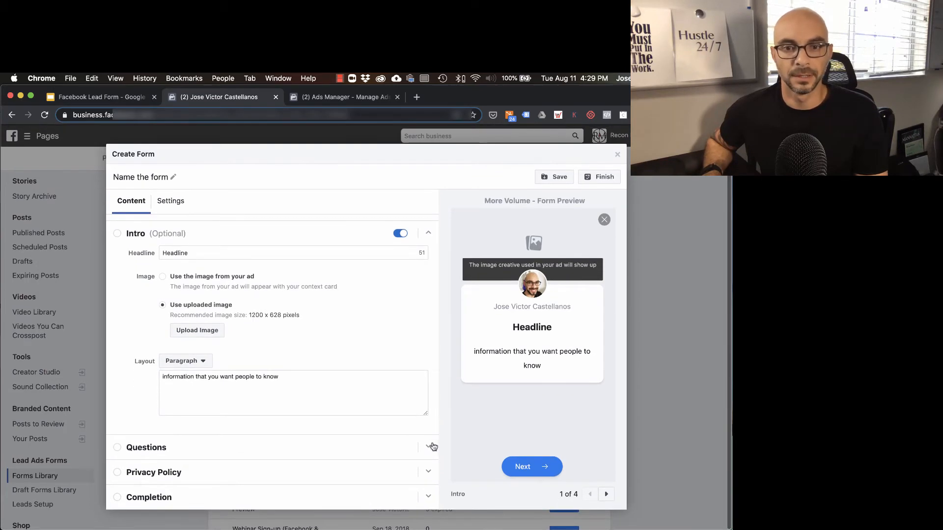
# Expand the Questions section and enter the prefill information message "Please fill out the form below"
pyautogui.click(427, 448)
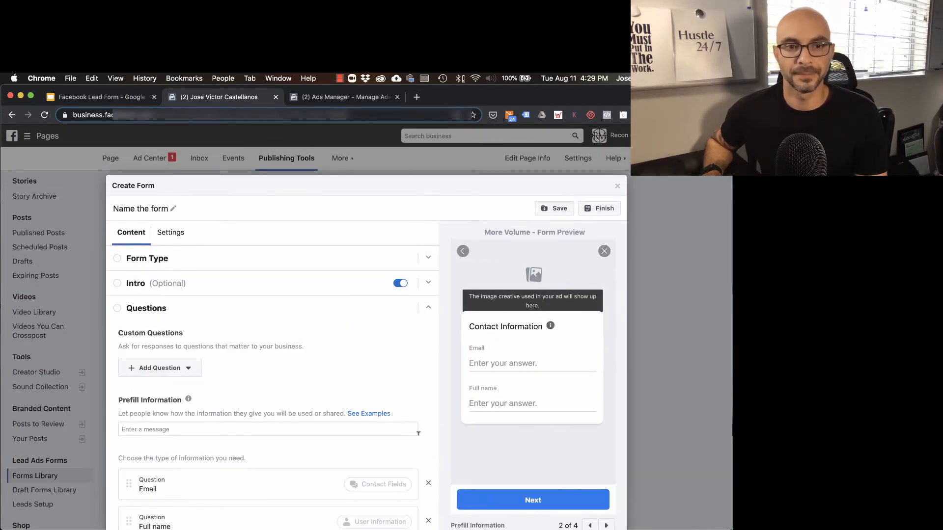
pyautogui.scroll(-3, 370, 361)
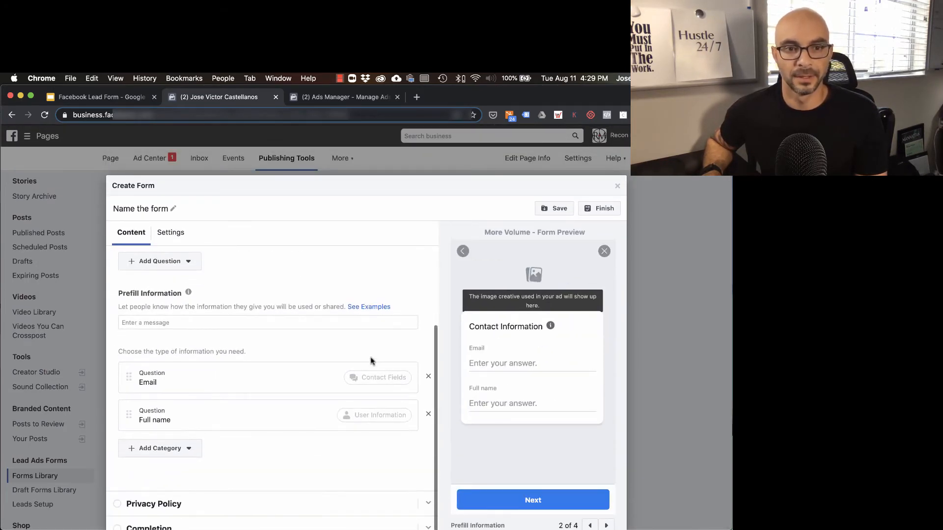
pyautogui.click(150, 321)
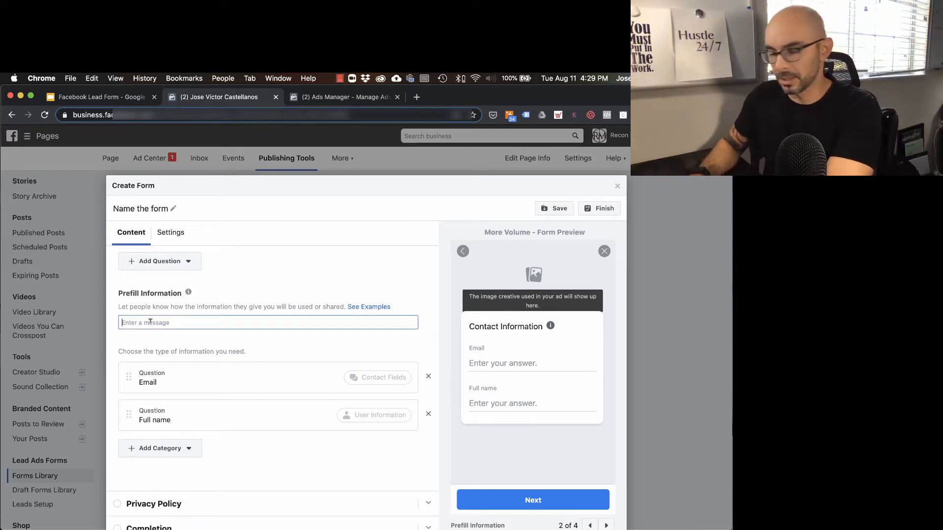
pyautogui.write('Please')
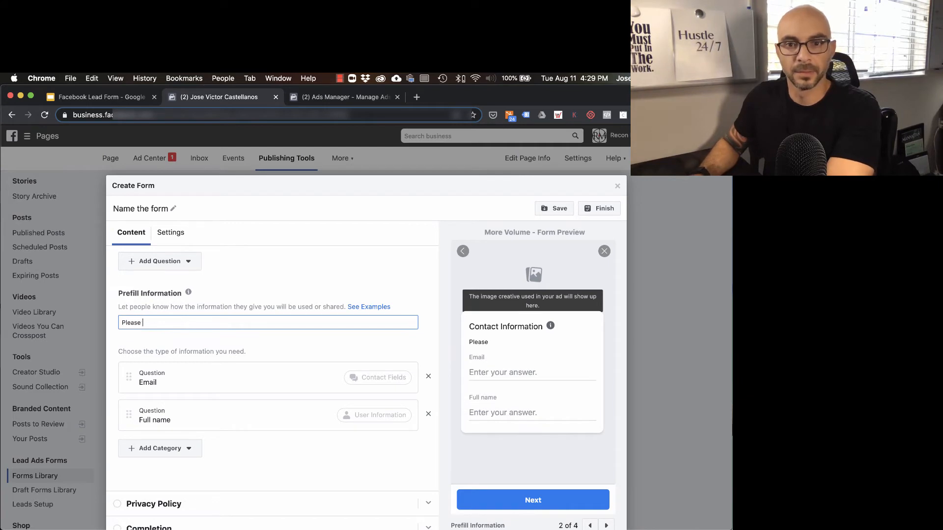
pyautogui.write(' sub')
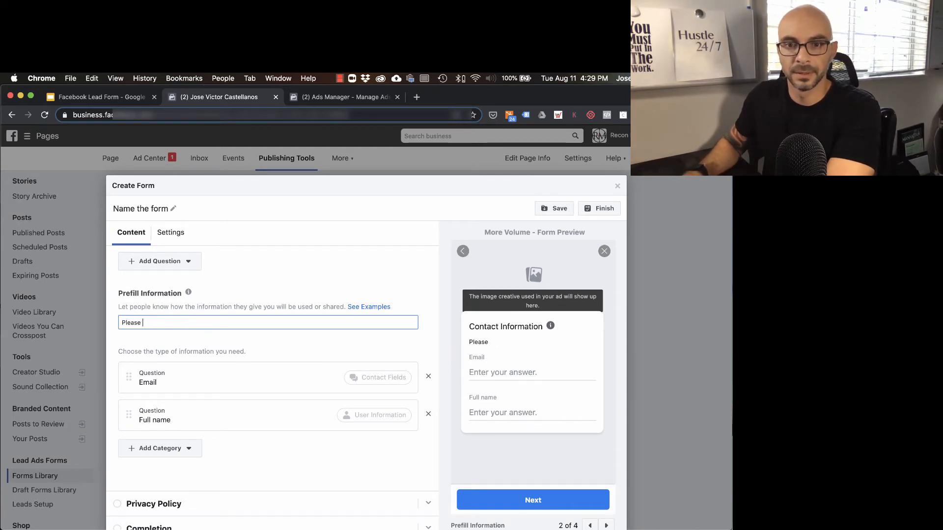
pyautogui.write('fill out ')
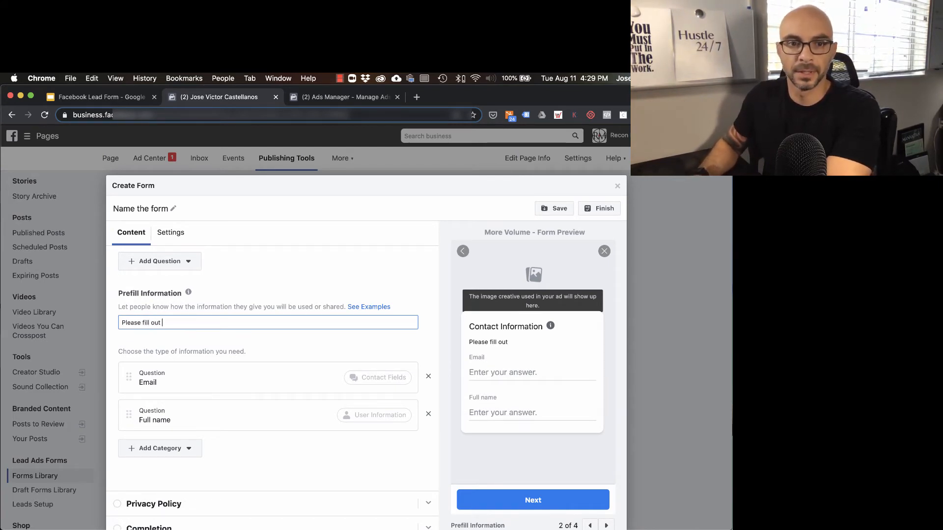
pyautogui.write('the form below')
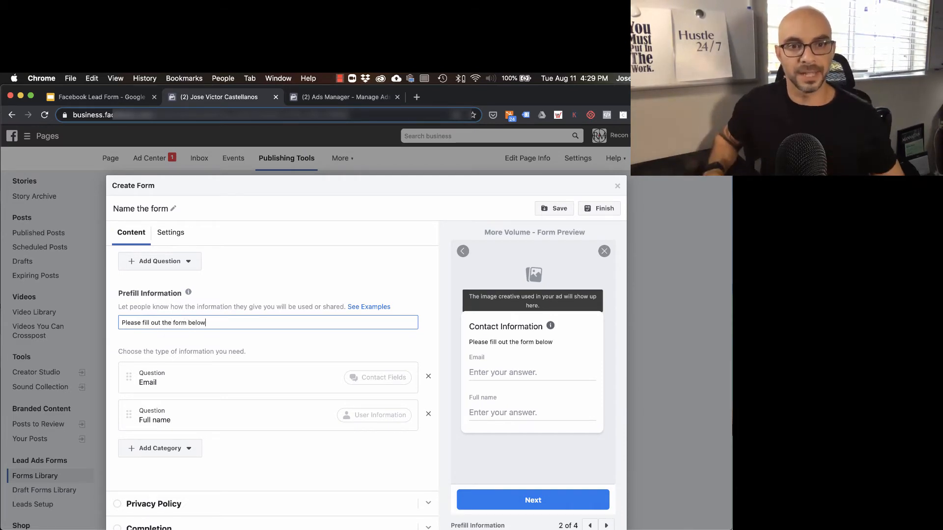
# Add a Phone number contact field to the form's prefill questions
pyautogui.click(231, 350)
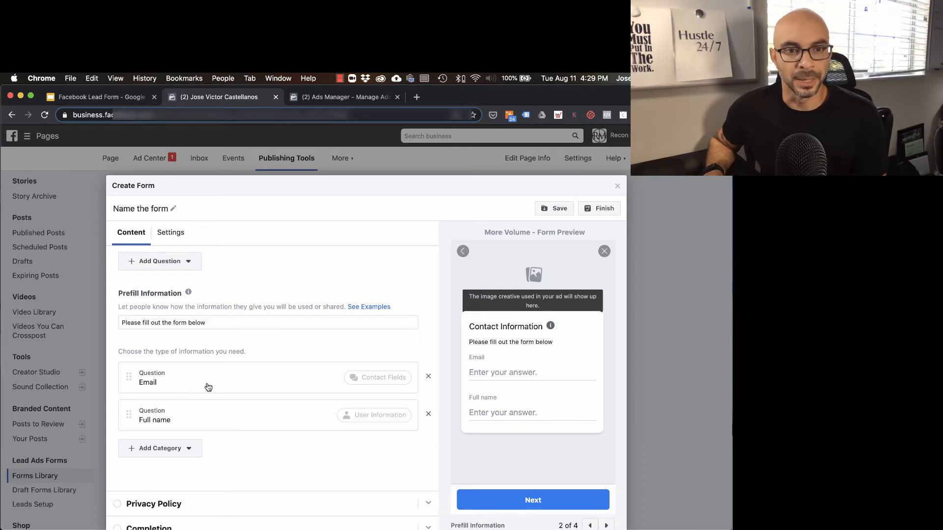
pyautogui.click(183, 449)
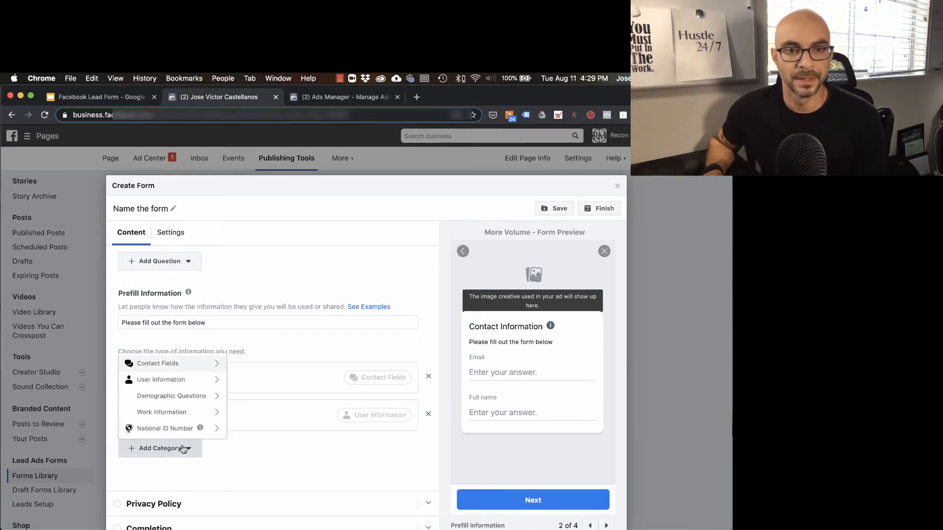
pyautogui.moveTo(208, 365)
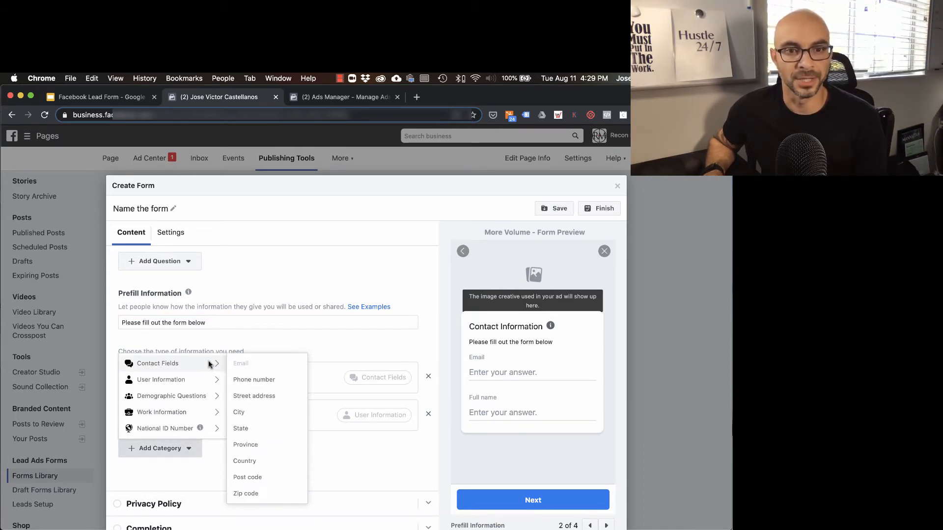
pyautogui.click(241, 383)
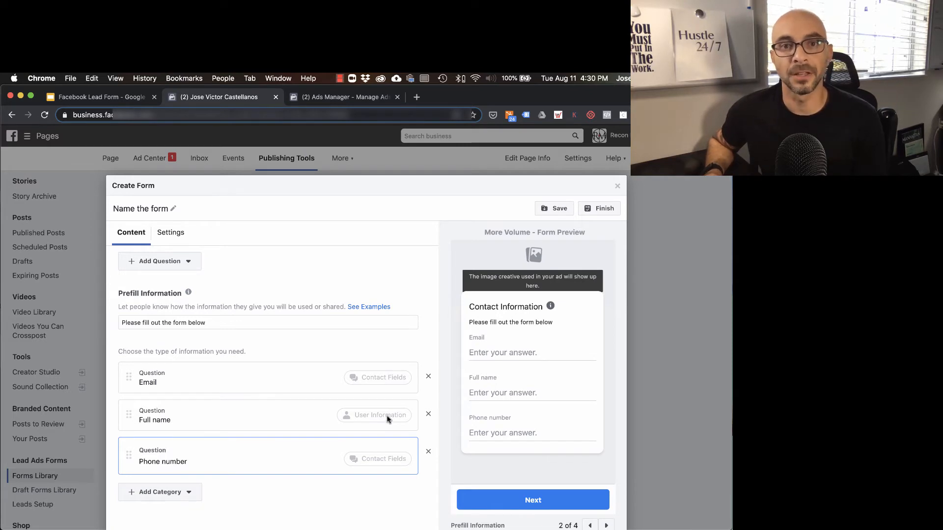
# Replace the Full name question with separate First name and Last name user information fields
pyautogui.click(428, 416)
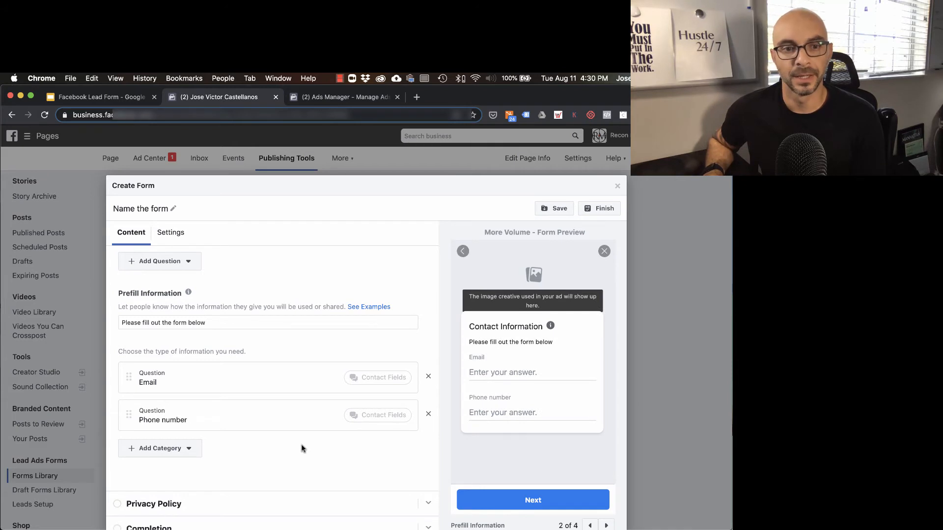
pyautogui.click(193, 447)
pyautogui.moveTo(175, 383)
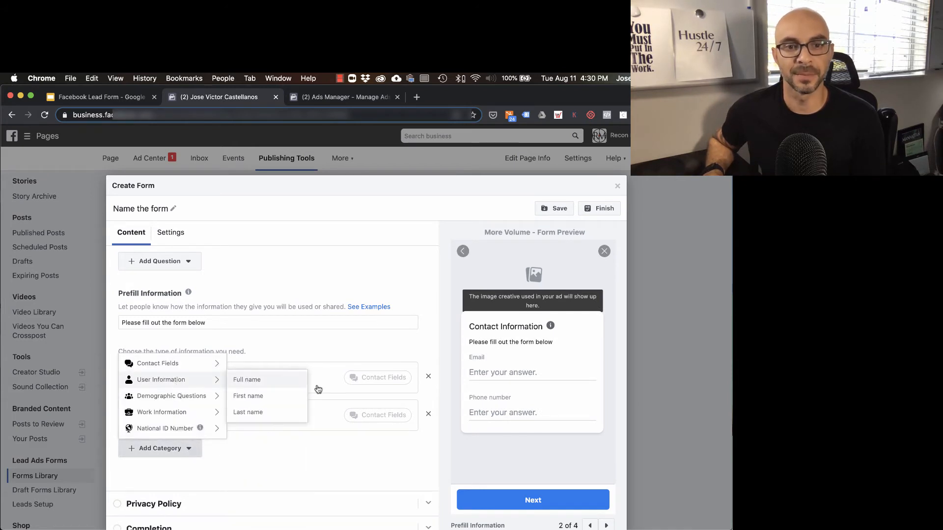
pyautogui.click(275, 400)
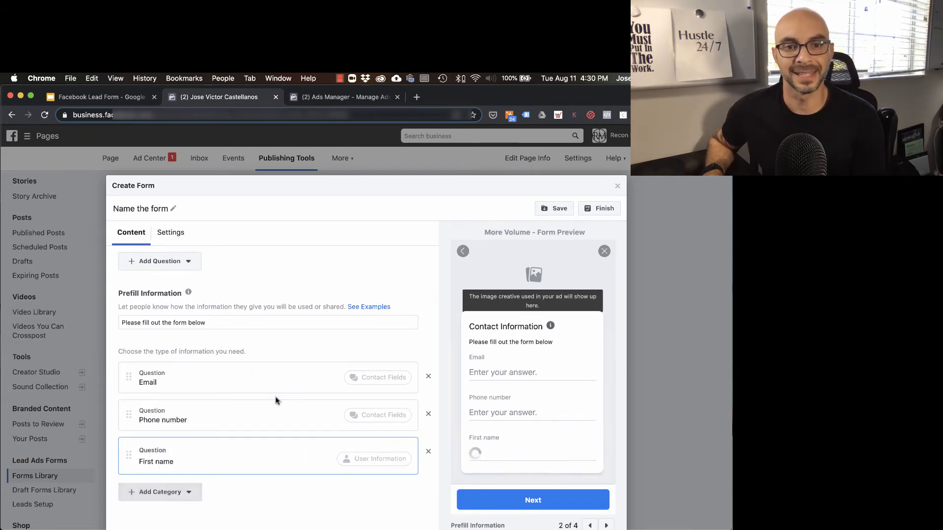
pyautogui.click(185, 492)
pyautogui.moveTo(211, 423)
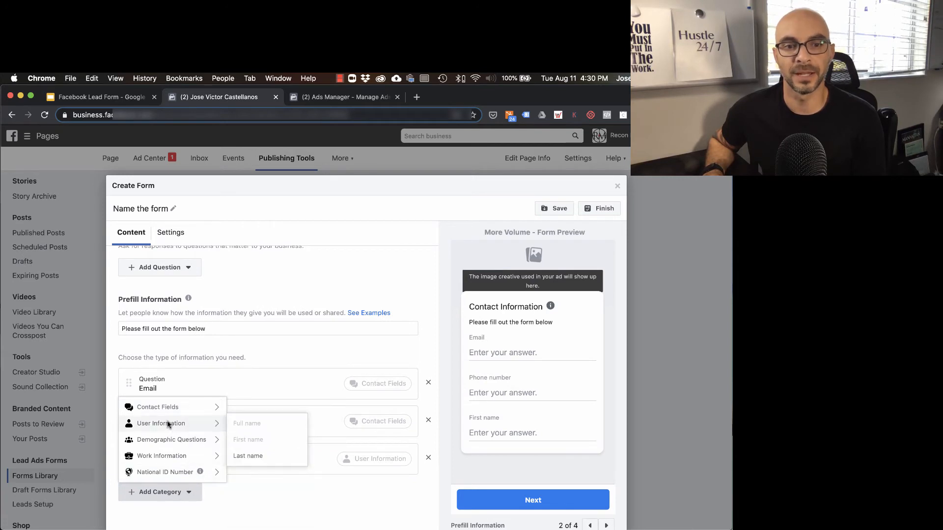
pyautogui.click(246, 457)
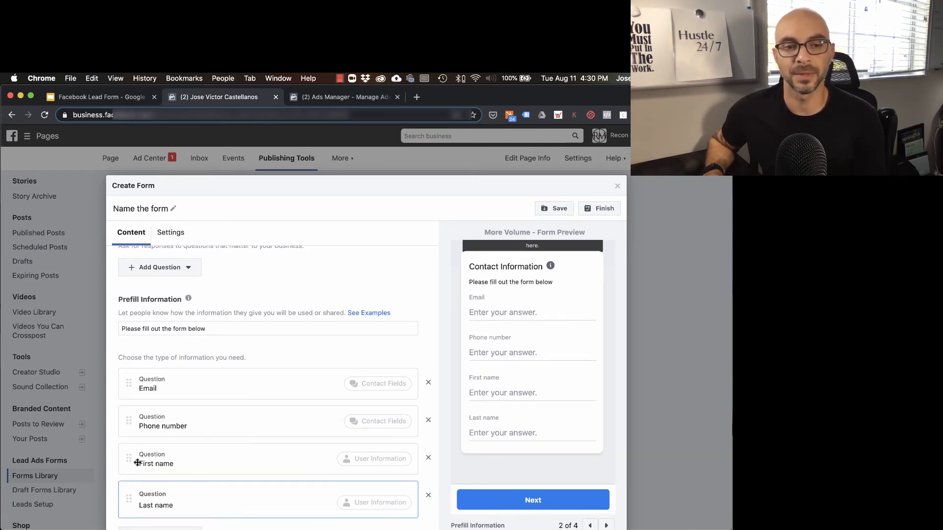
# Reorder the prefill questions so First name and Last name come before Email and Phone number
pyautogui.moveTo(129, 458); pyautogui.dragTo(128, 379)
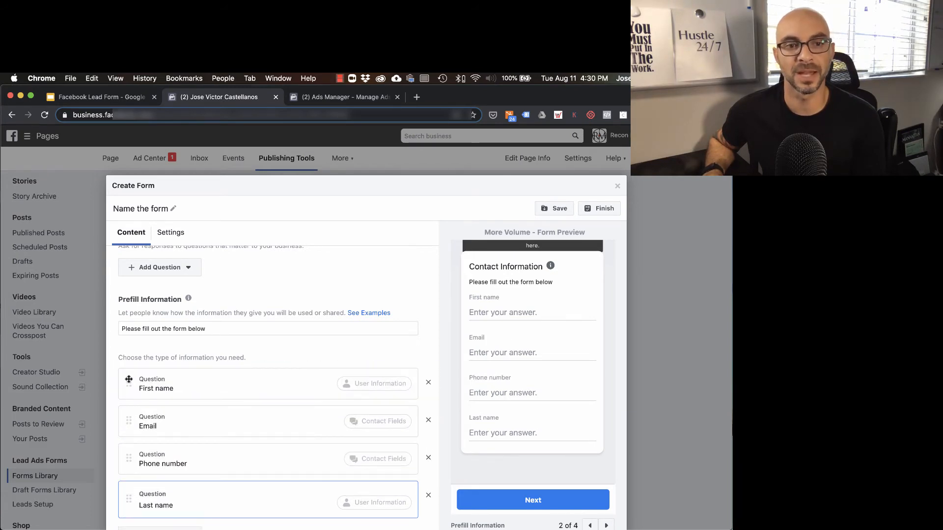
pyautogui.moveTo(122, 500); pyautogui.dragTo(119, 418)
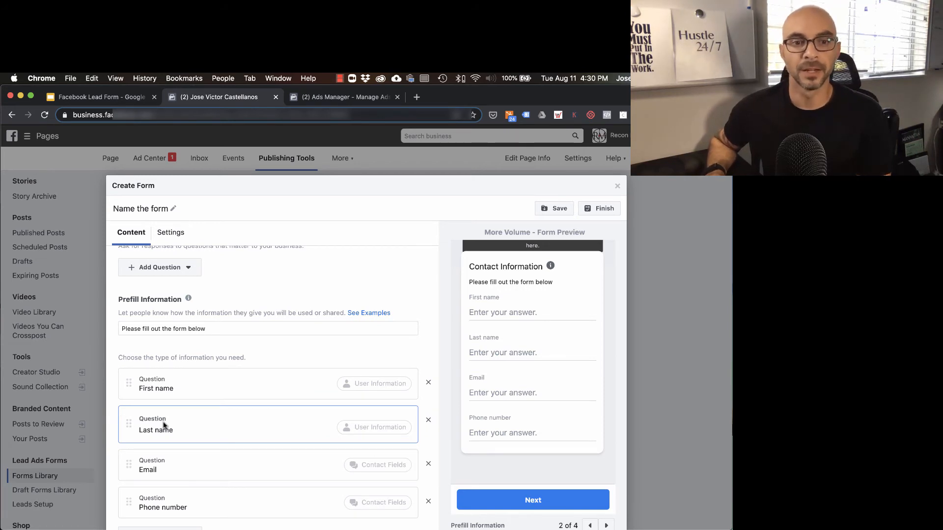
pyautogui.scroll(-1, 225, 396)
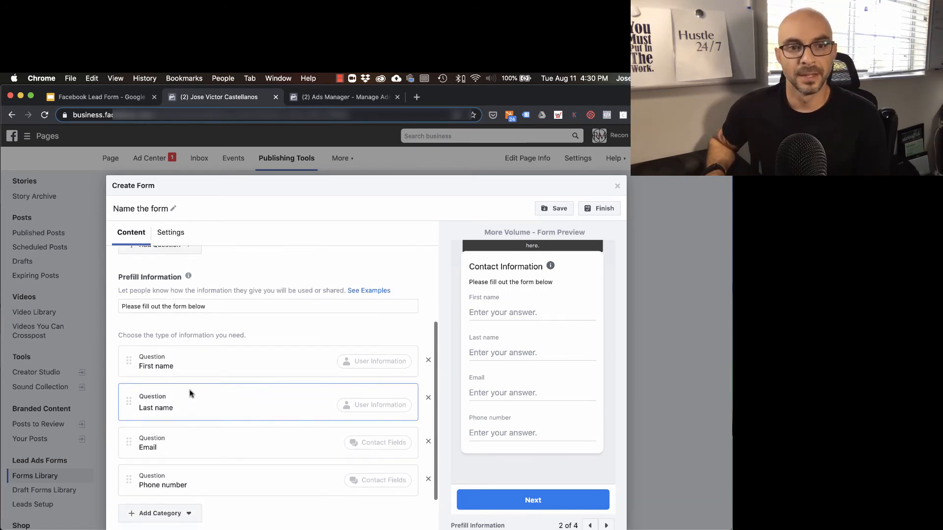
pyautogui.moveTo(123, 363)
pyautogui.mouseDown()
pyautogui.moveTo(133, 370)
pyautogui.moveTo(132, 356)
pyautogui.mouseUp()
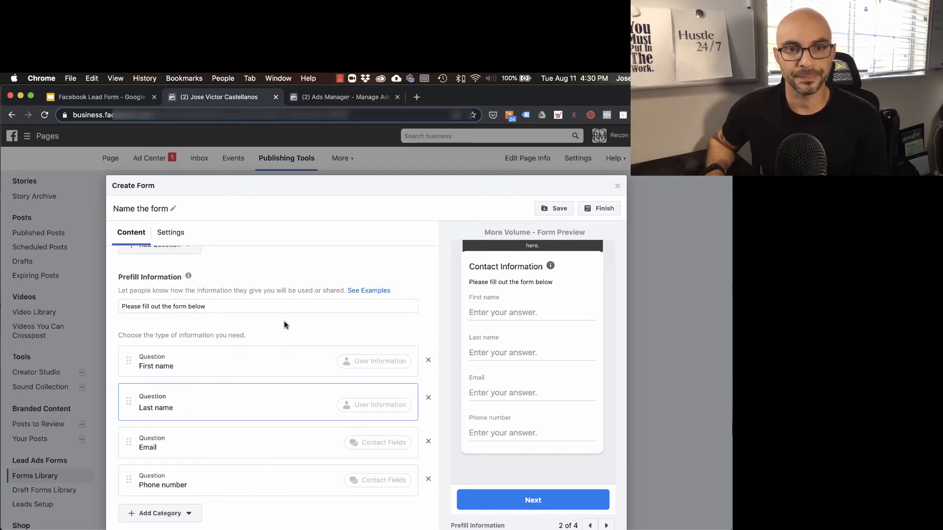
# Review the types of custom question that can be added to the form, without adding one
pyautogui.scroll(3, 296, 342)
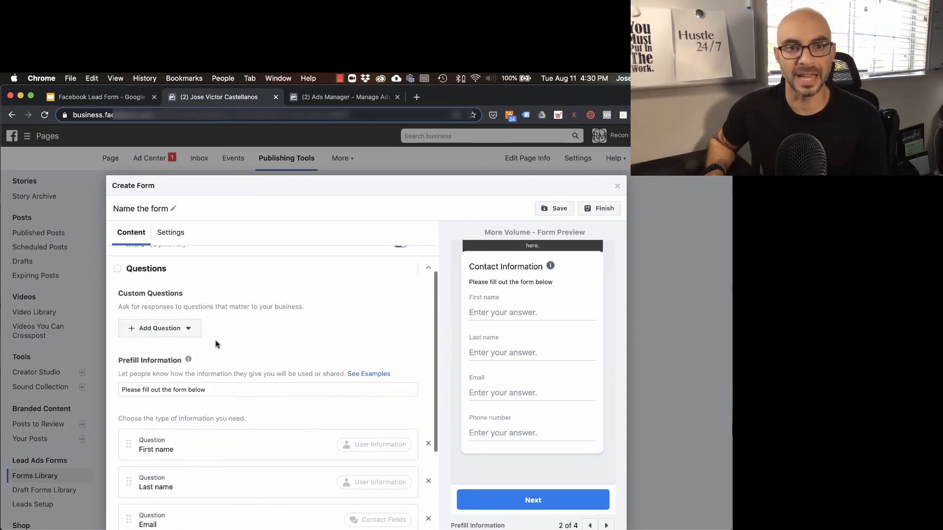
pyautogui.click(186, 328)
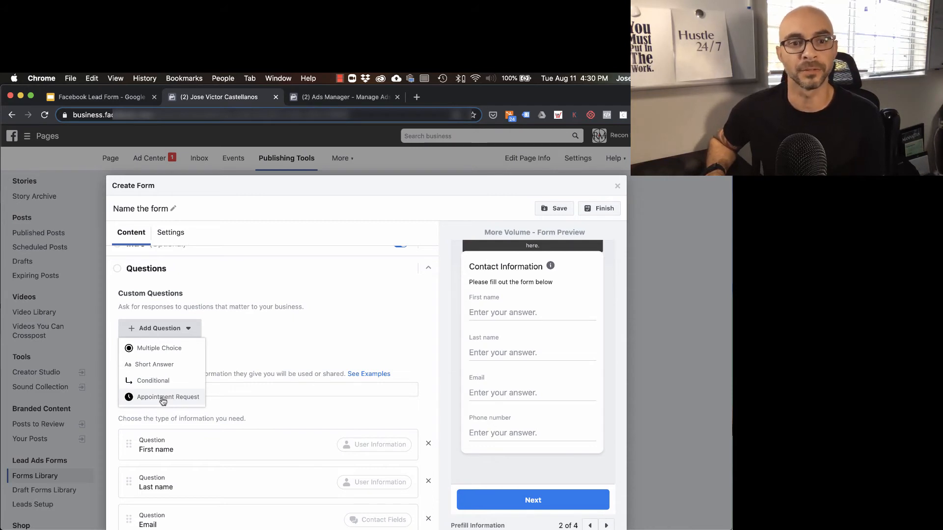
pyautogui.click(350, 334)
# Expand the Privacy Policy section and enter "Privacy Policy" as its link text
pyautogui.scroll(-5, 336, 344)
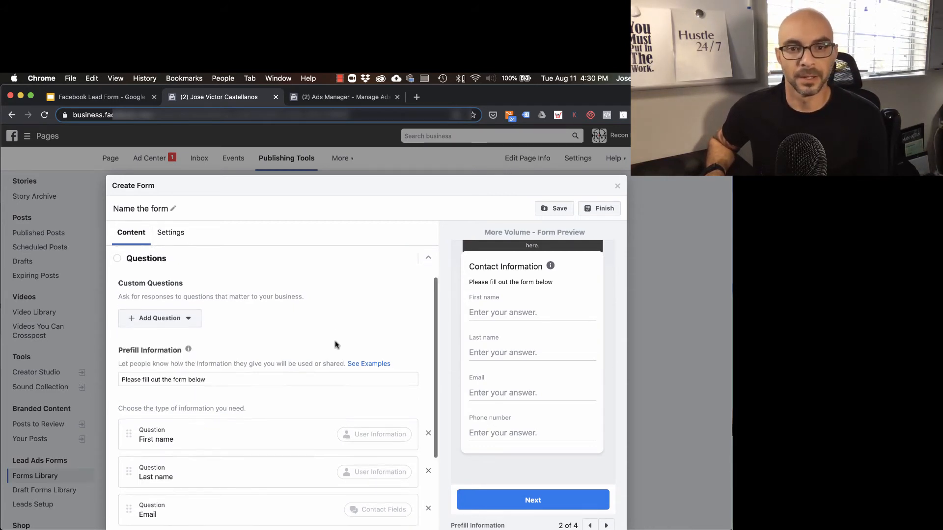
pyautogui.scroll(-3, 336, 347)
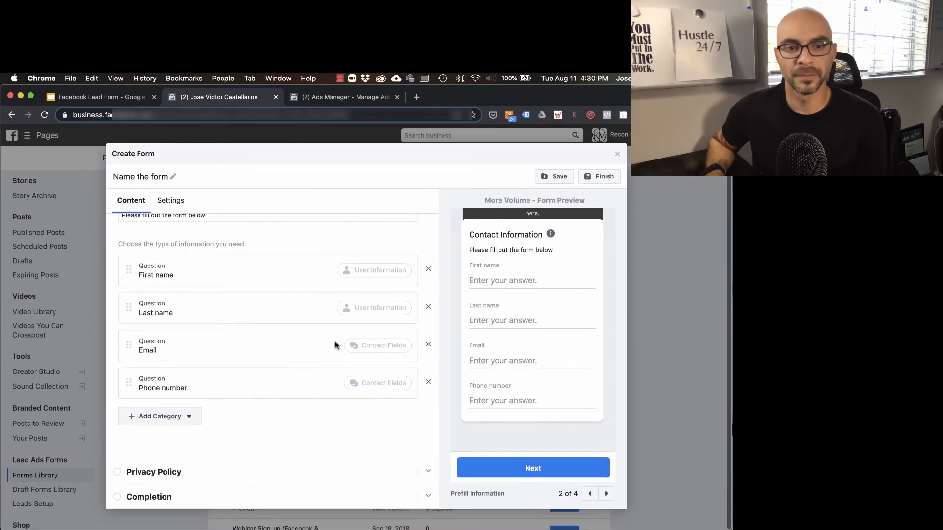
pyautogui.click(431, 475)
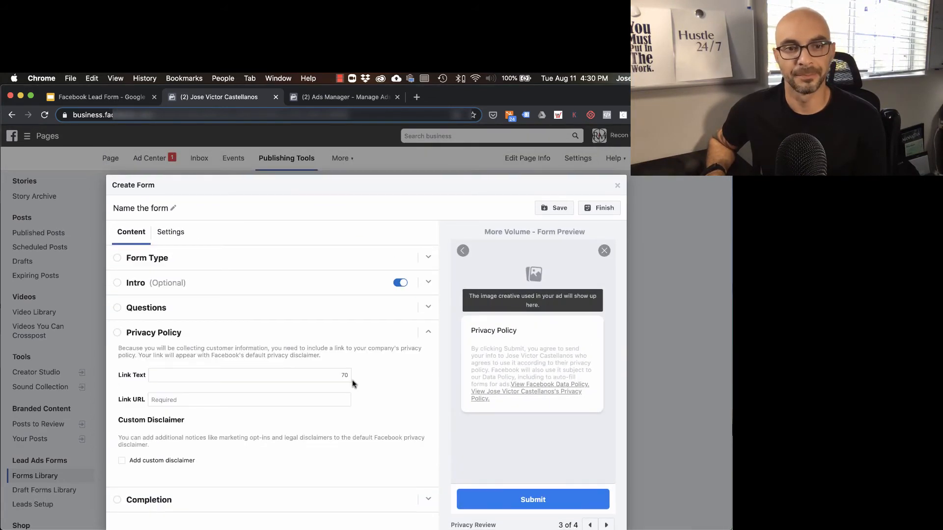
pyautogui.click(193, 348)
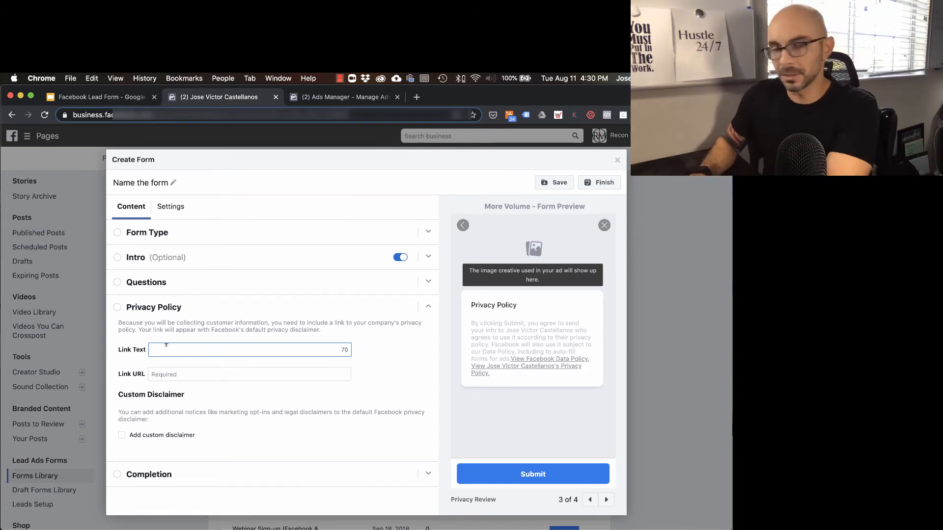
pyautogui.write('Pri')
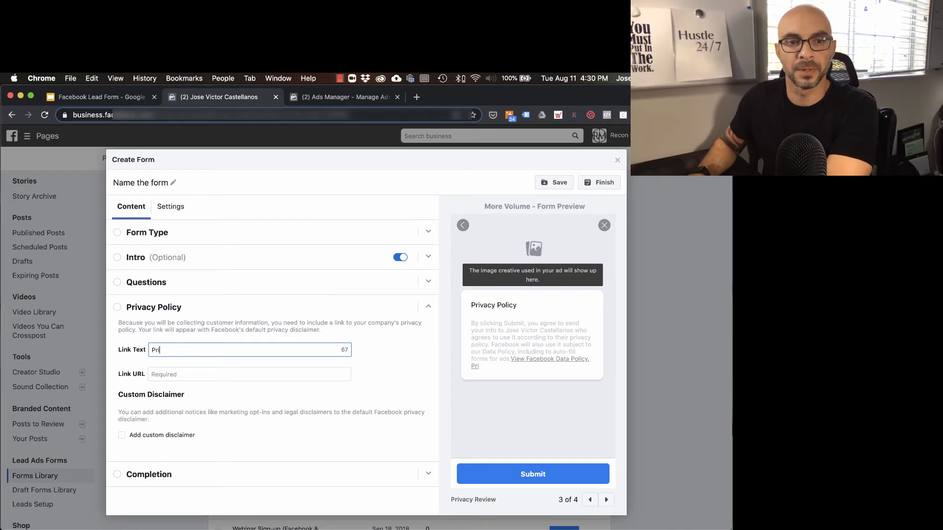
pyautogui.write('vacy Policy')
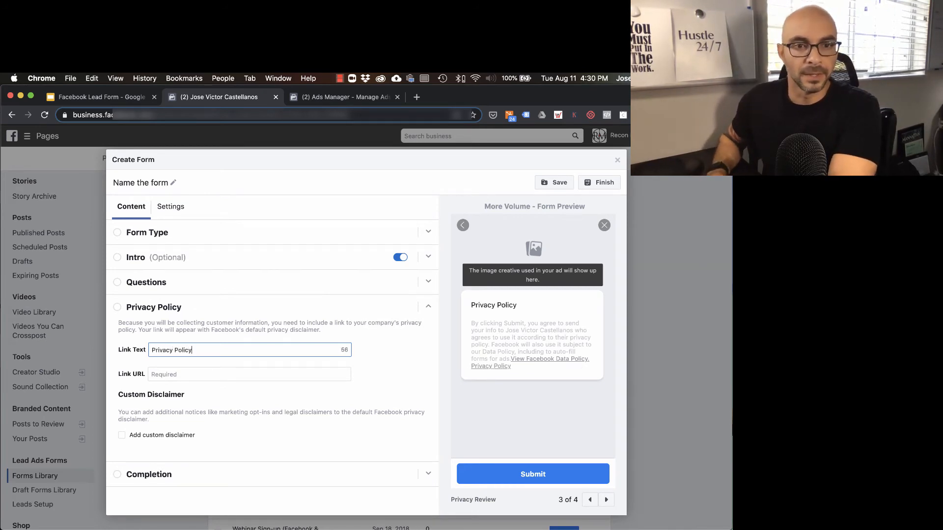
# Set the privacy policy's link URL to website.com/privacypolicy
pyautogui.click(221, 369)
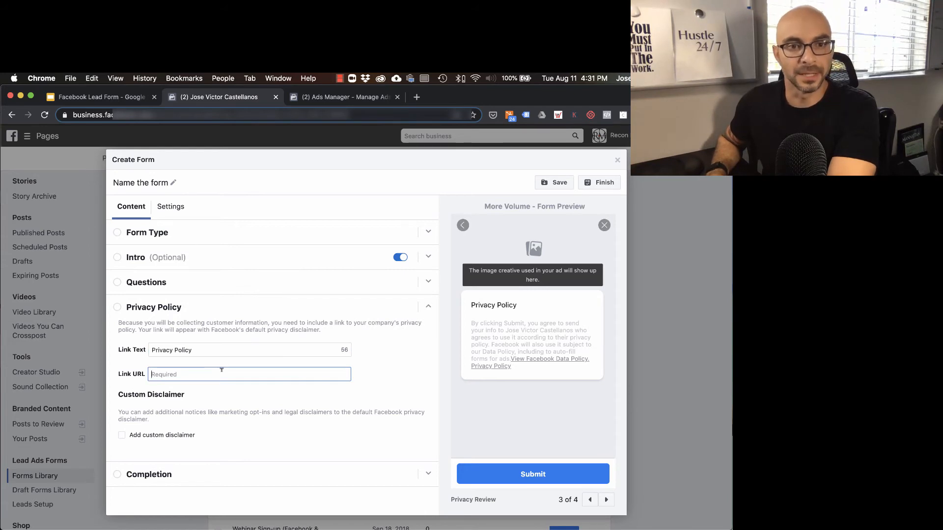
pyautogui.write('we')
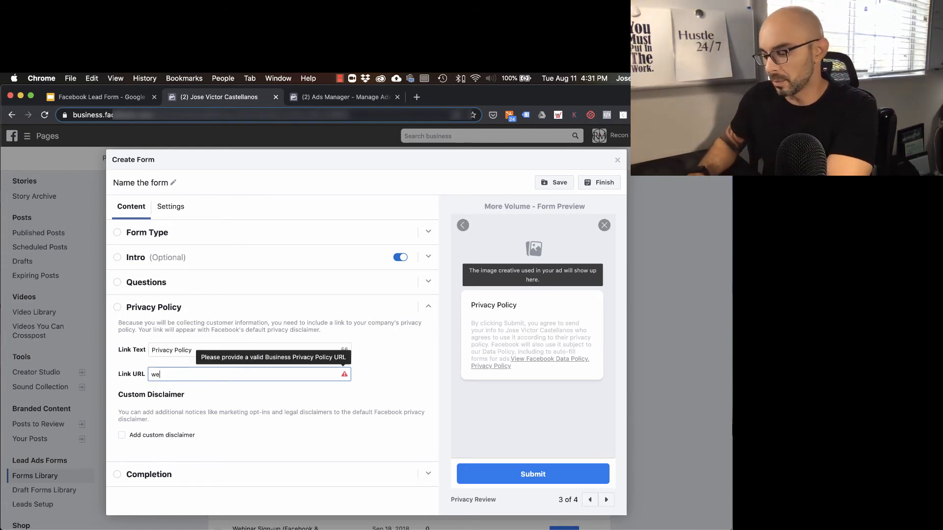
pyautogui.write('bsite.com')
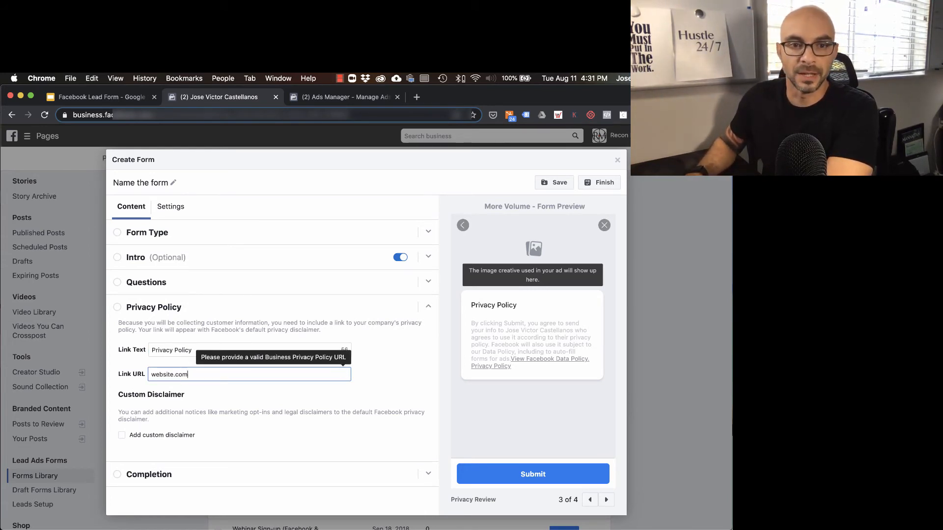
pyautogui.write('/privac')
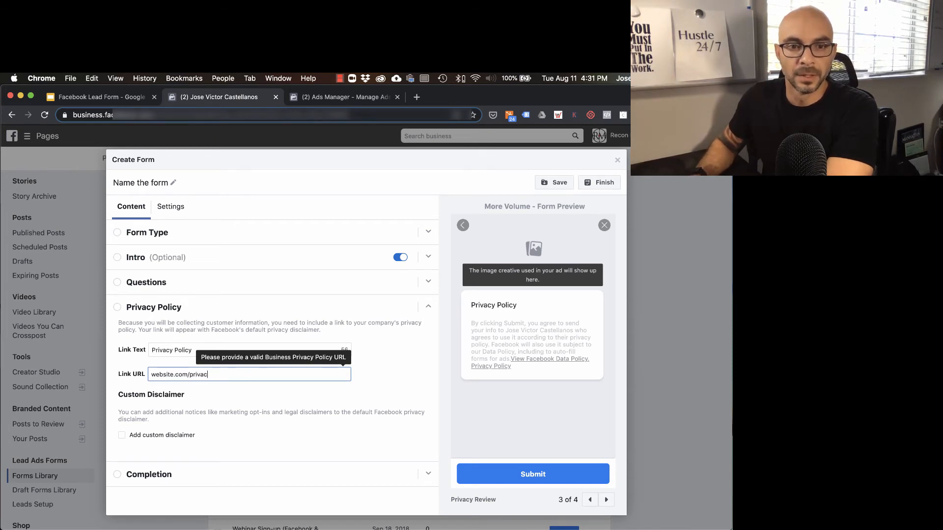
pyautogui.write('ypol')
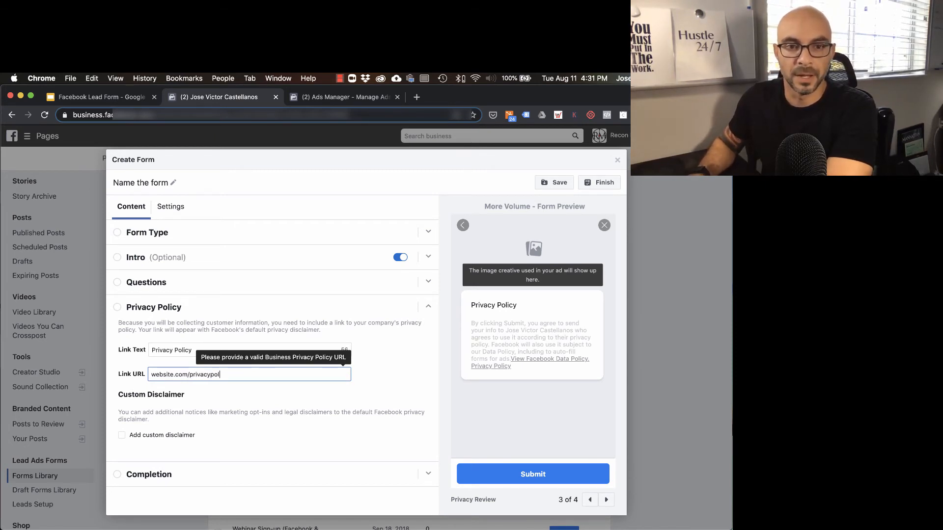
pyautogui.write('icy')
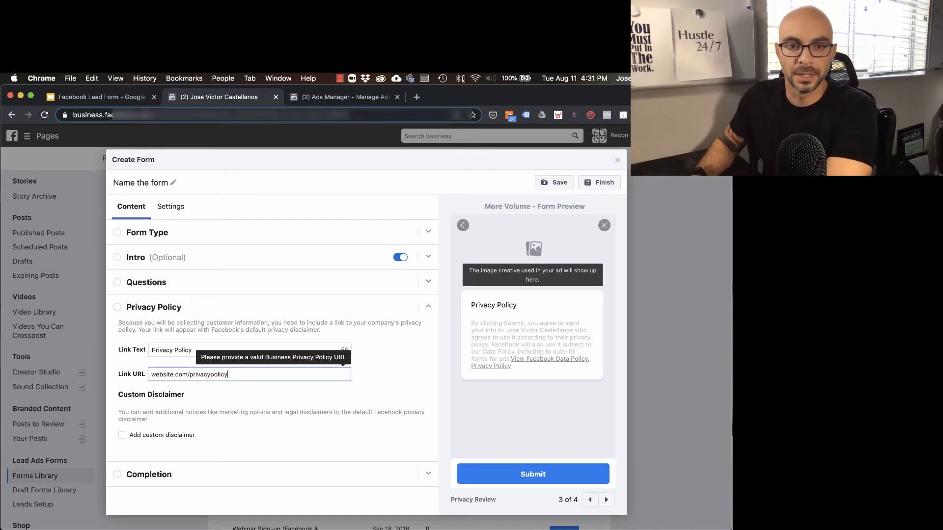
pyautogui.click(231, 391)
# Expand the Completion section and review its message for leads and the available button types, keeping View Website
pyautogui.click(297, 475)
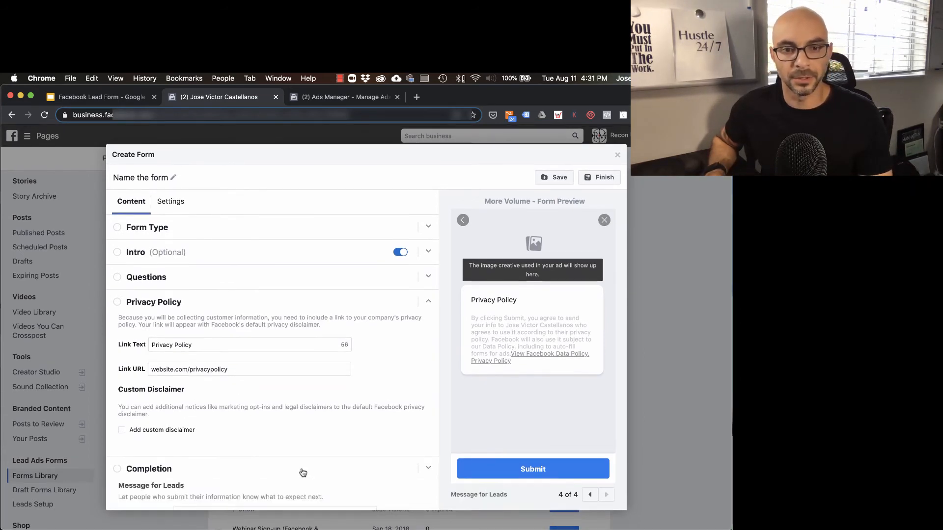
pyautogui.scroll(-1, 406, 391)
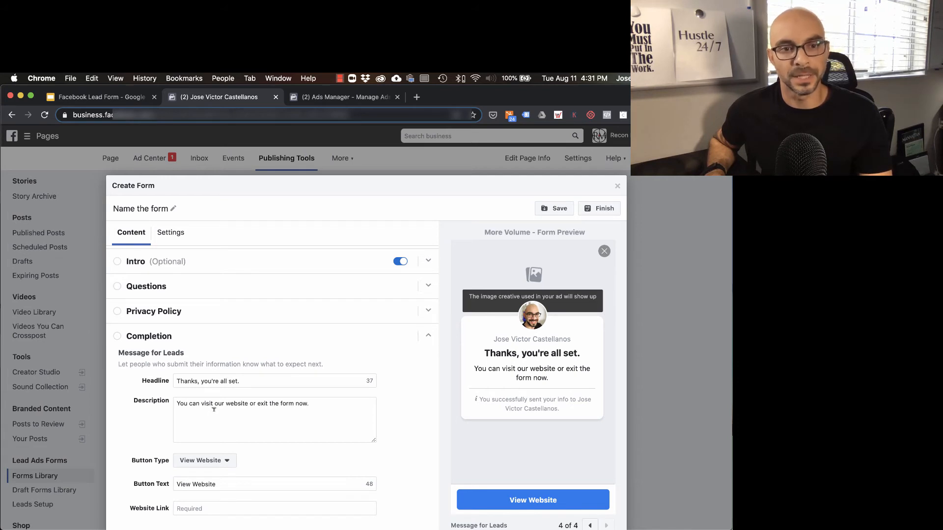
pyautogui.scroll(-1, 226, 414)
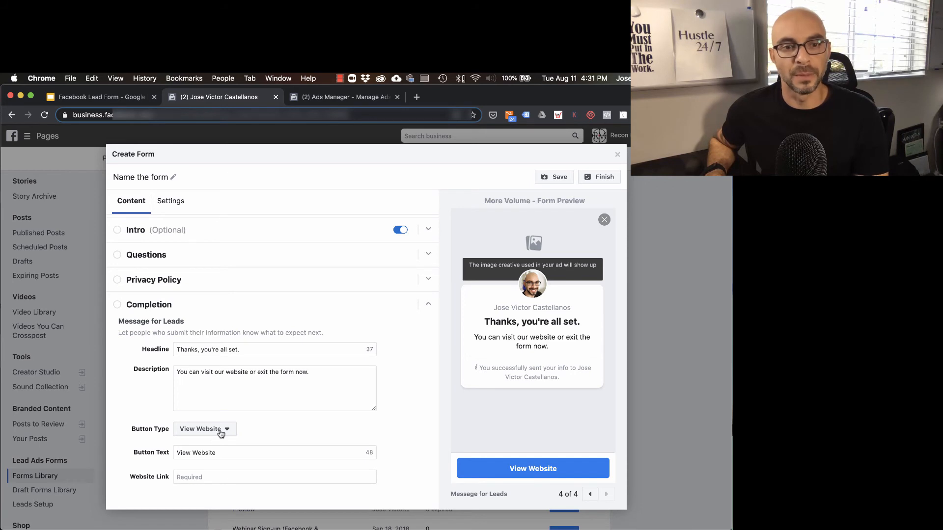
pyautogui.click(207, 431)
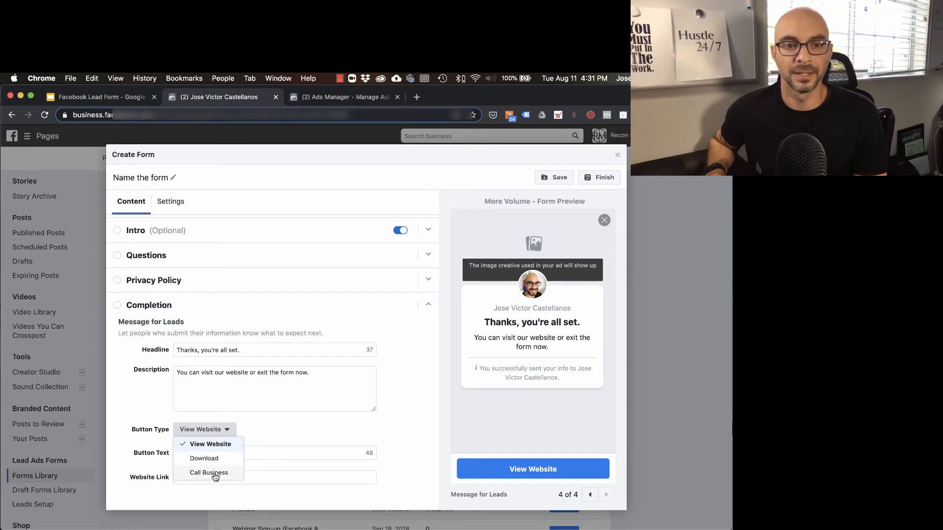
pyautogui.click(343, 433)
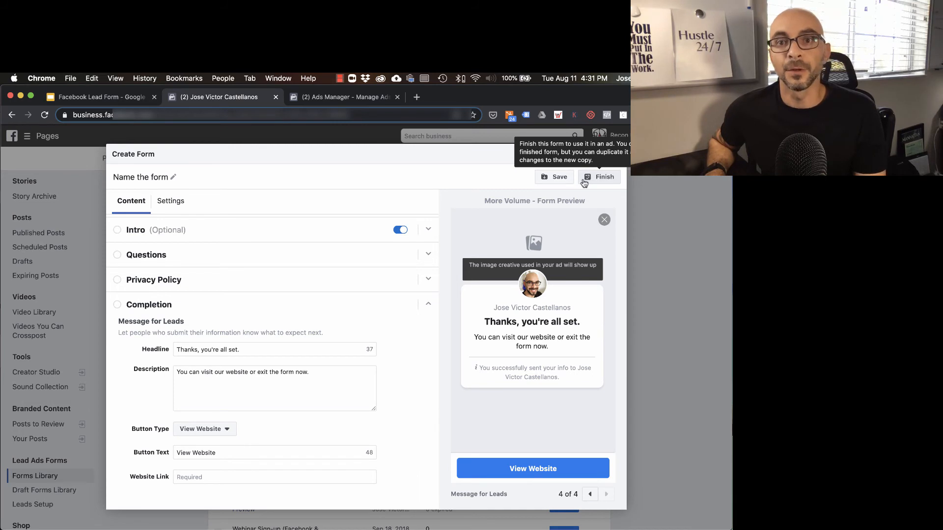
# Save the lead form as a draft and try to finish it
pyautogui.click(549, 180)
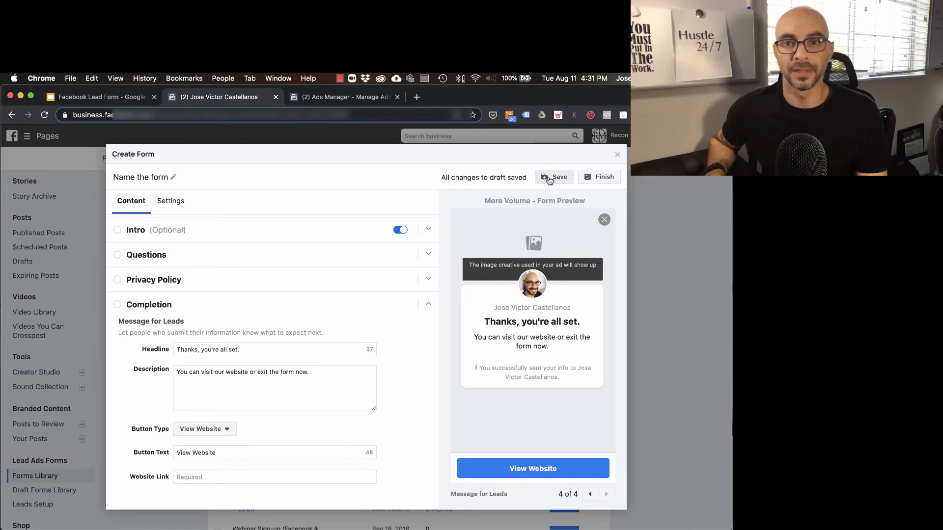
pyautogui.click(599, 177)
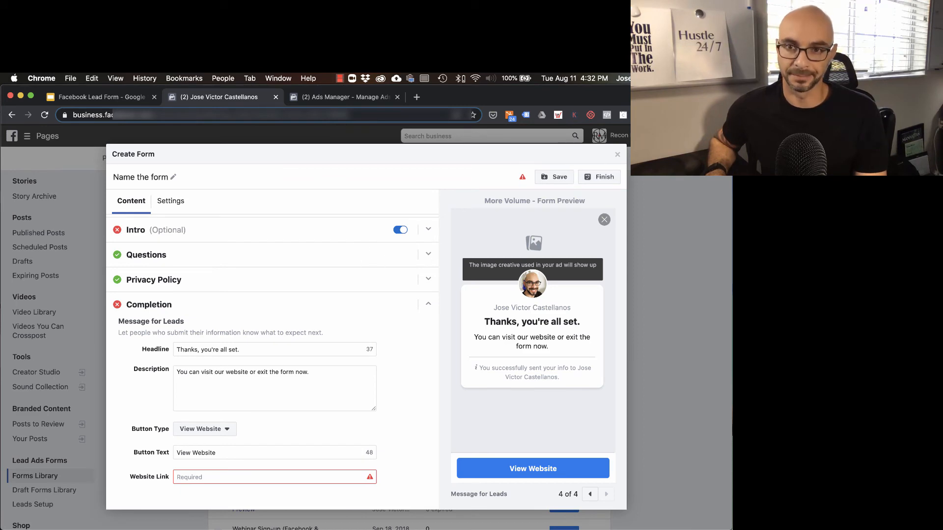
# Close the lead form editor, keeping its draft in the forms list, and switch to the campaign setup in Ads Manager
pyautogui.click(618, 157)
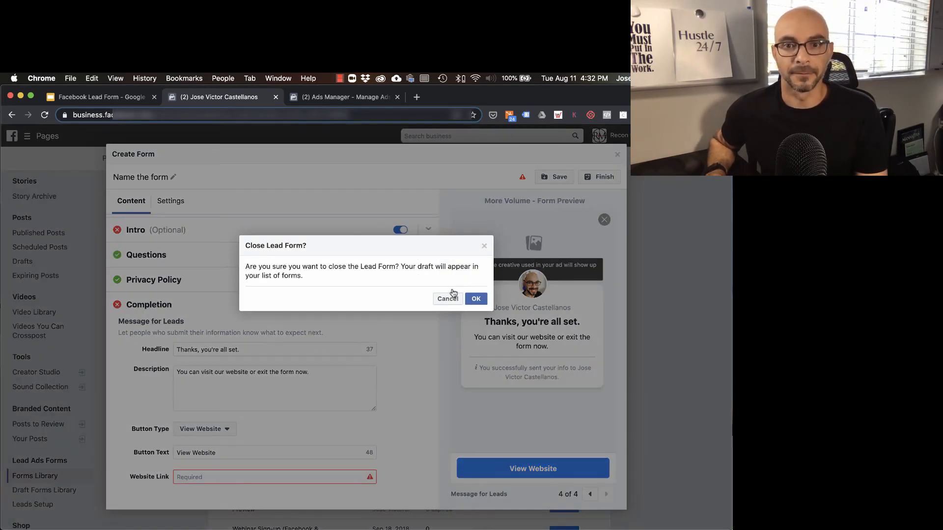
pyautogui.click(473, 299)
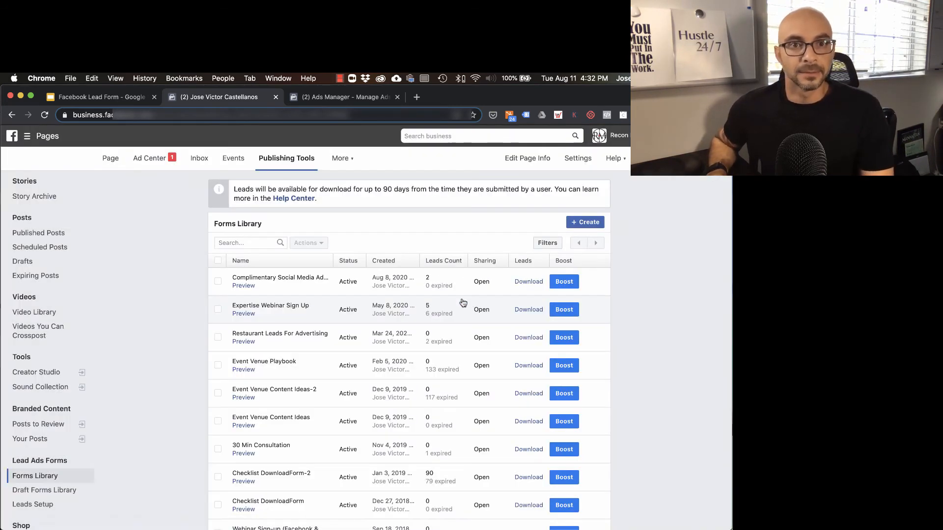
pyautogui.click(328, 101)
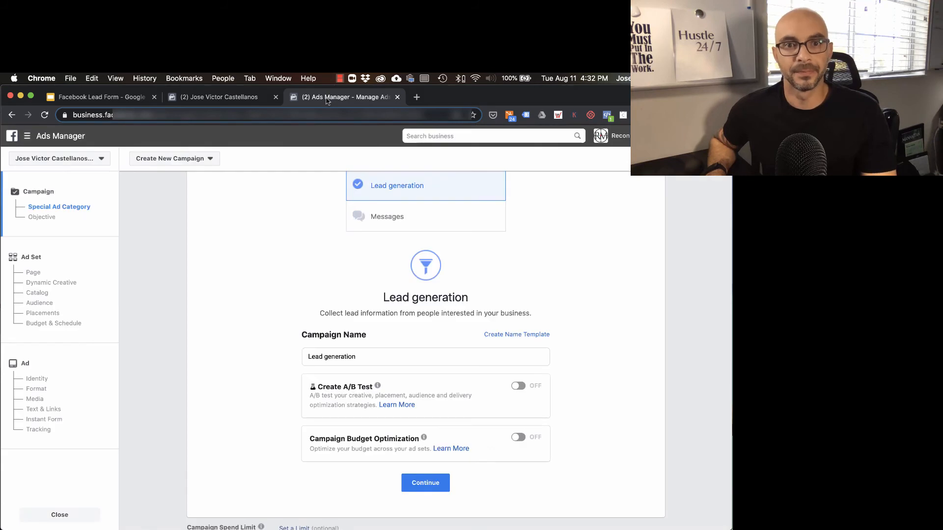
# Review the marketing objectives, keep Lead generation as the campaign's objective and name, and continue to the ad set
pyautogui.scroll(7, 190, 289)
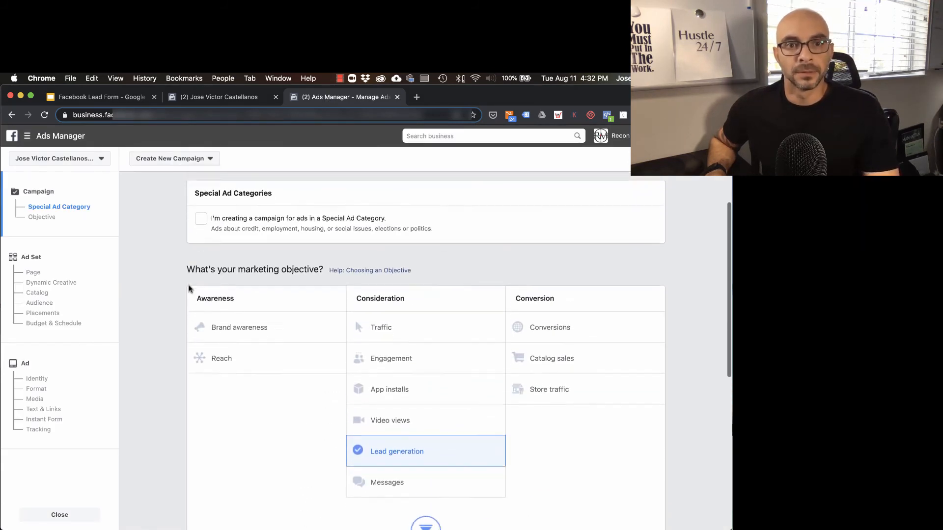
pyautogui.scroll(-5, 189, 288)
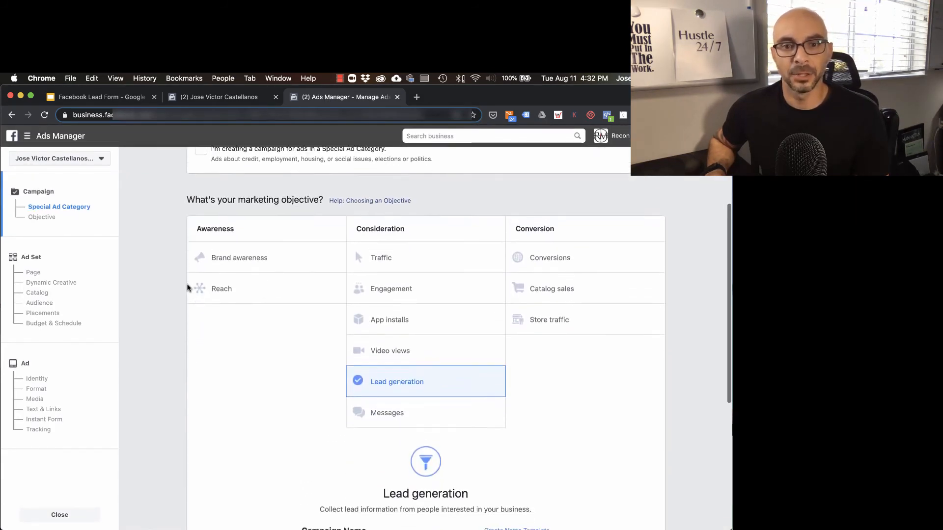
pyautogui.scroll(-1, 187, 289)
pyautogui.scroll(1, 187, 288)
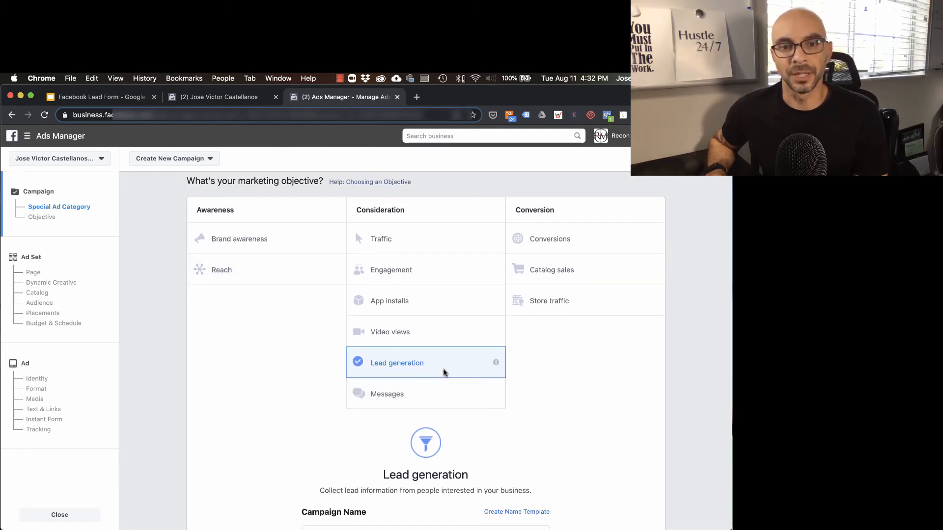
pyautogui.scroll(-5, 444, 373)
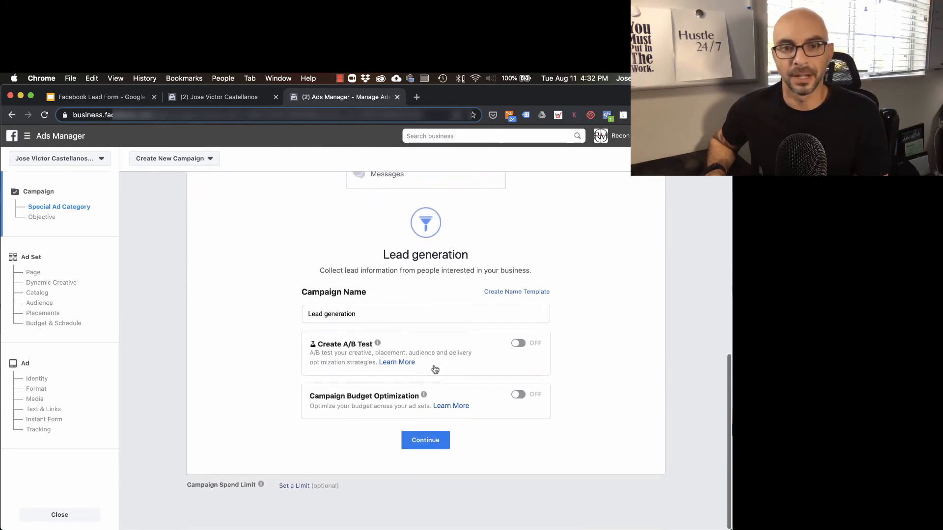
pyautogui.click(425, 441)
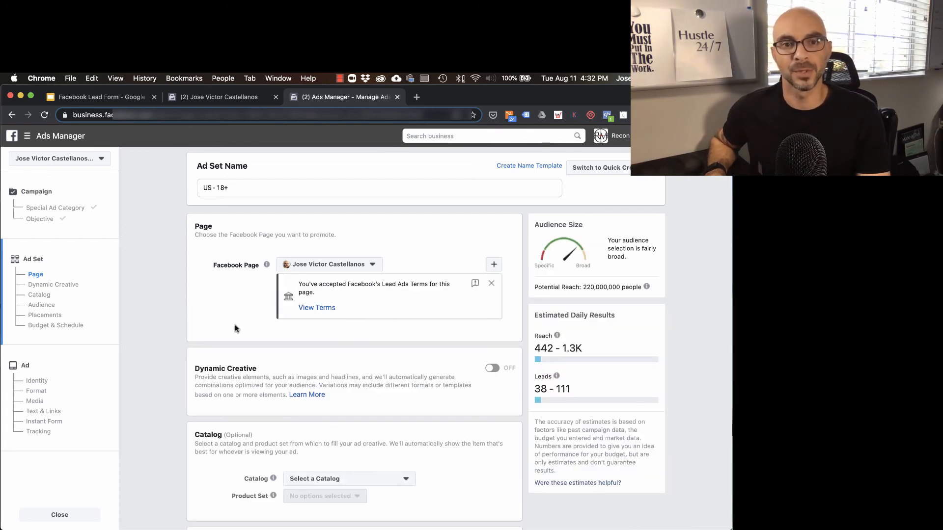
# Accept the ad set's audience, automatic placements and $20.00 daily budget, and continue to the ad setup
pyautogui.scroll(-10, 234, 328)
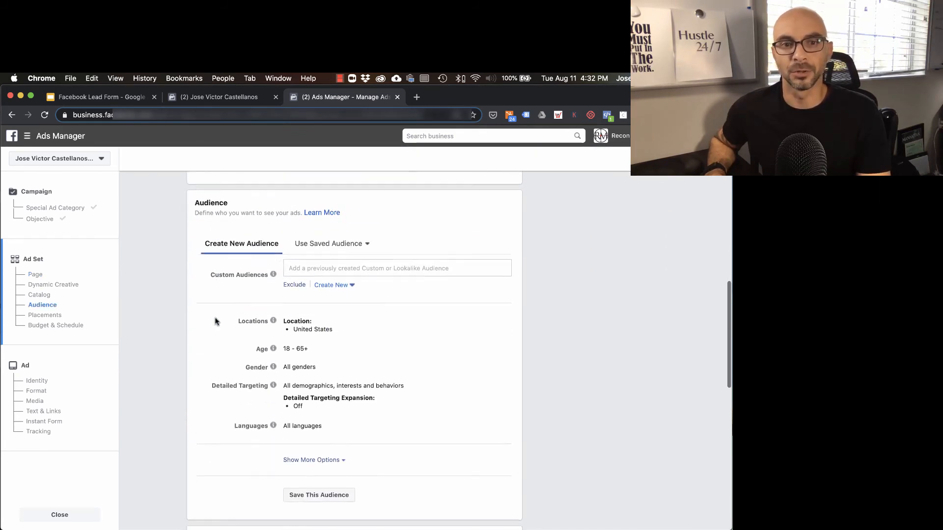
pyautogui.scroll(-9, 215, 322)
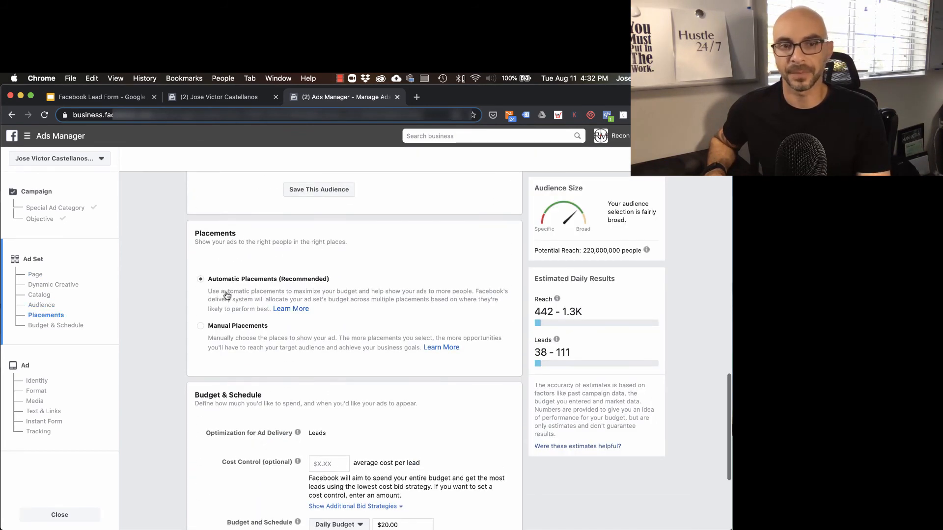
pyautogui.scroll(-5, 226, 295)
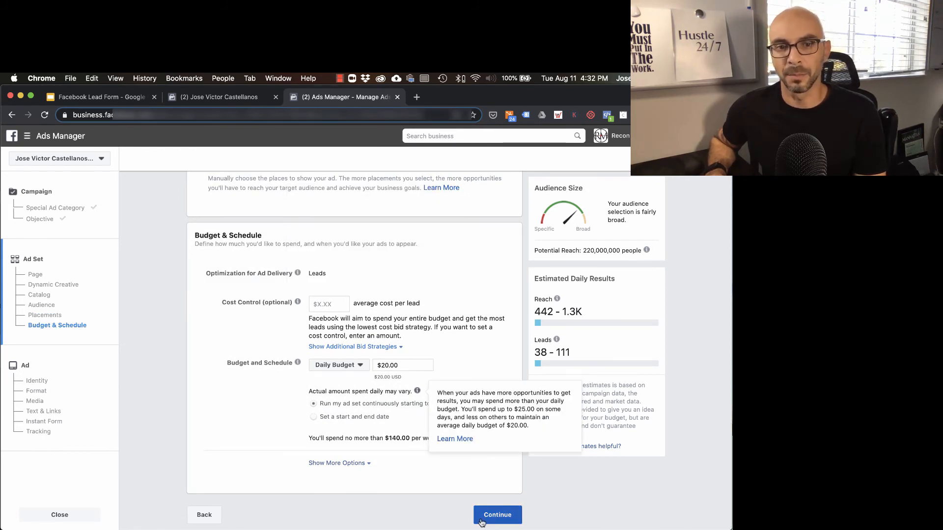
pyautogui.click(497, 515)
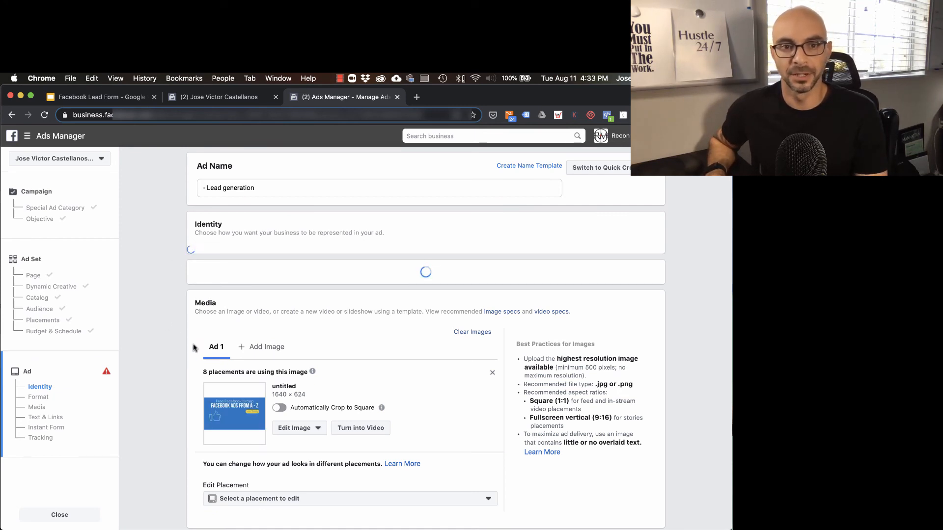
# Examine the ad's Instant Form list, New Form option and Tracking settings, and switch back to the Facebook Lead Form presentation in Google Slides
pyautogui.scroll(-5, 184, 348)
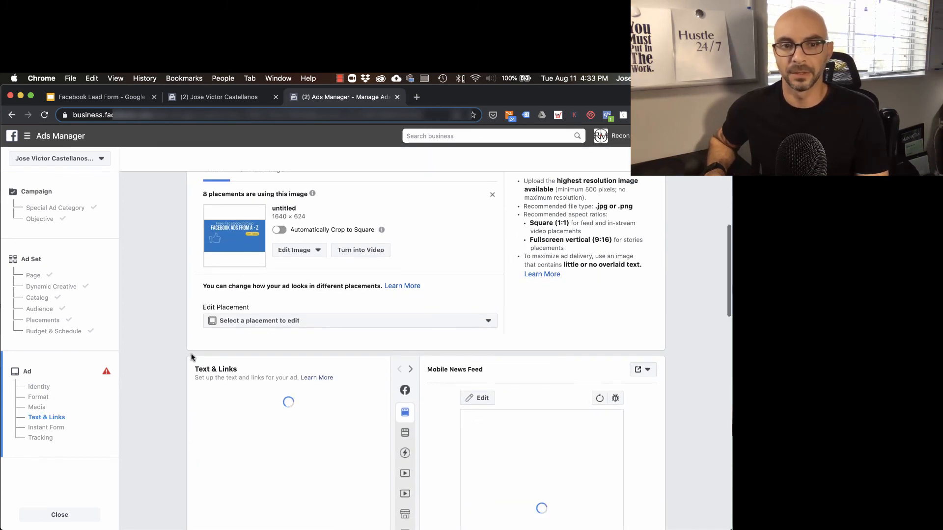
pyautogui.scroll(-4, 190, 354)
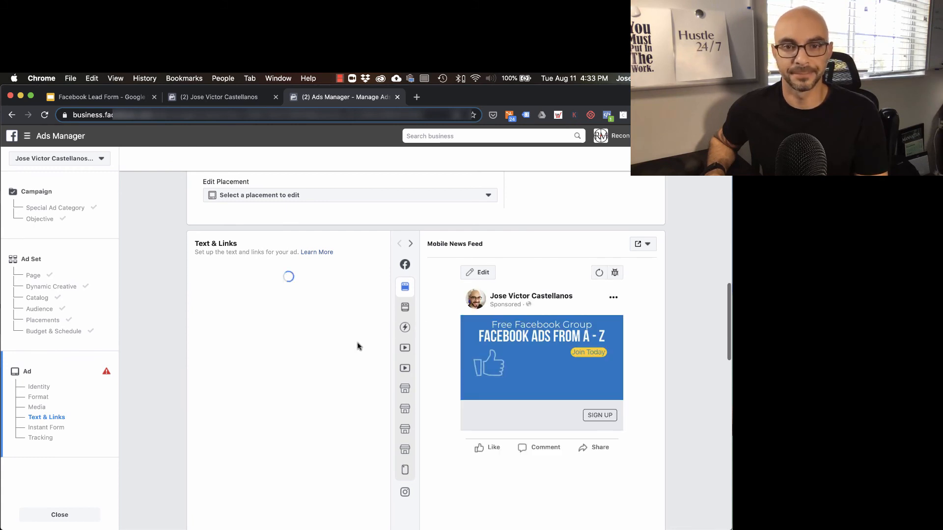
pyautogui.scroll(-5, 357, 346)
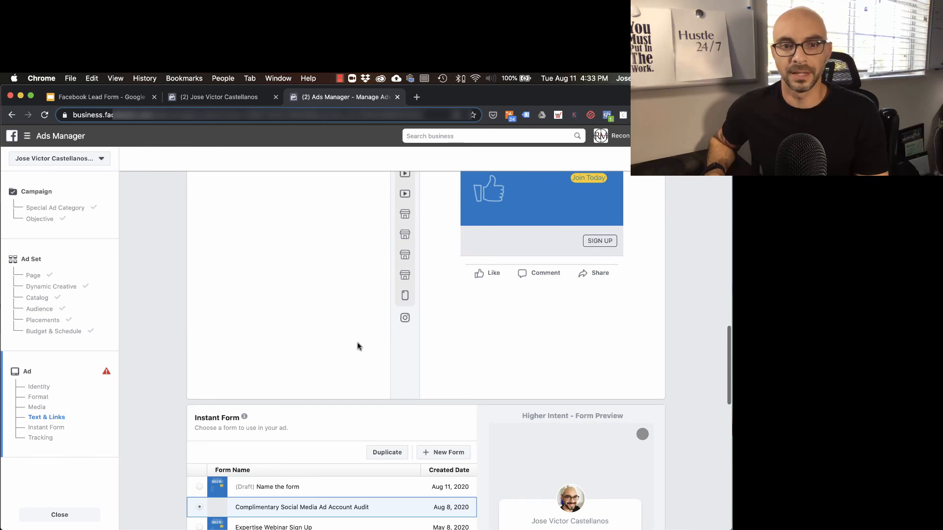
pyautogui.scroll(-3, 358, 347)
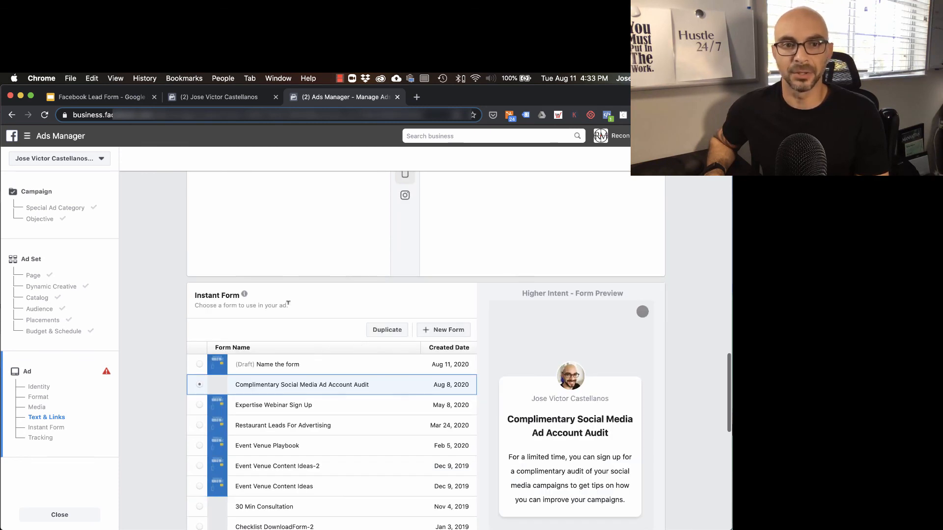
pyautogui.scroll(-2, 288, 303)
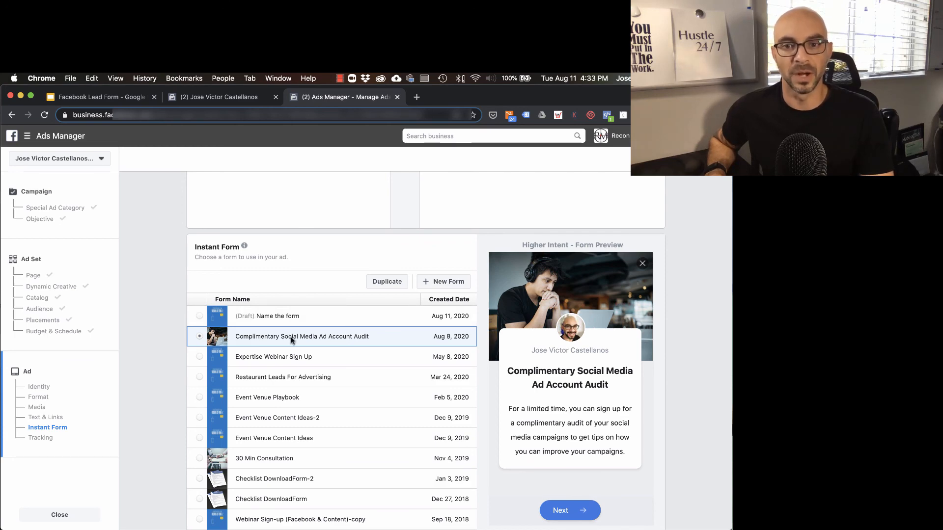
pyautogui.scroll(-5, 485, 416)
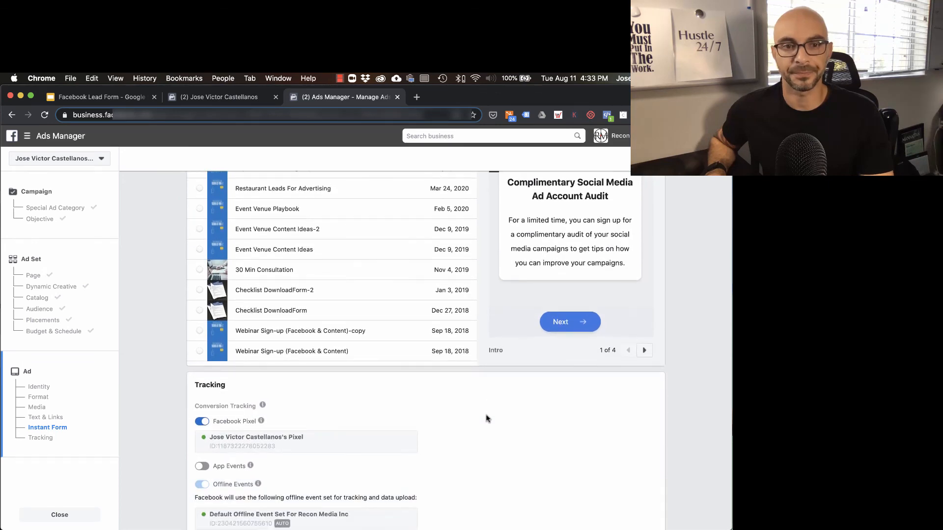
pyautogui.scroll(-1, 486, 419)
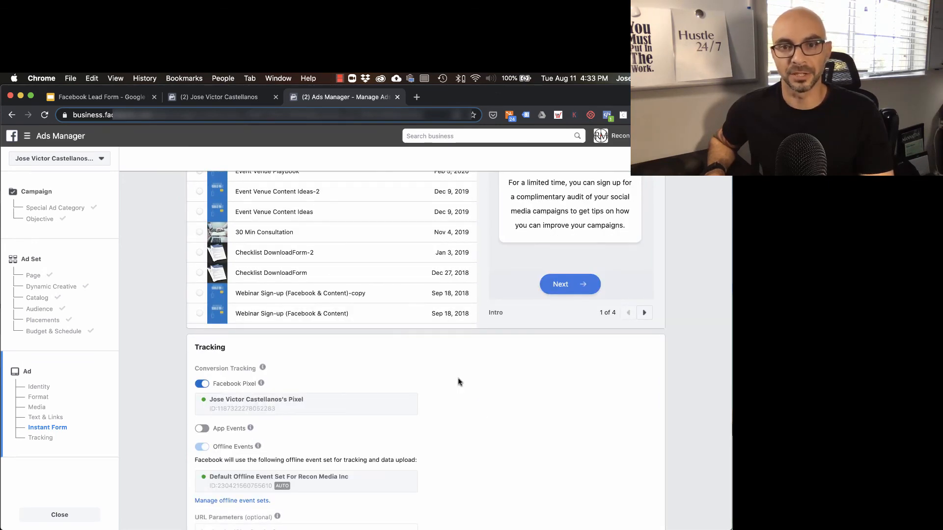
pyautogui.scroll(-4, 563, 449)
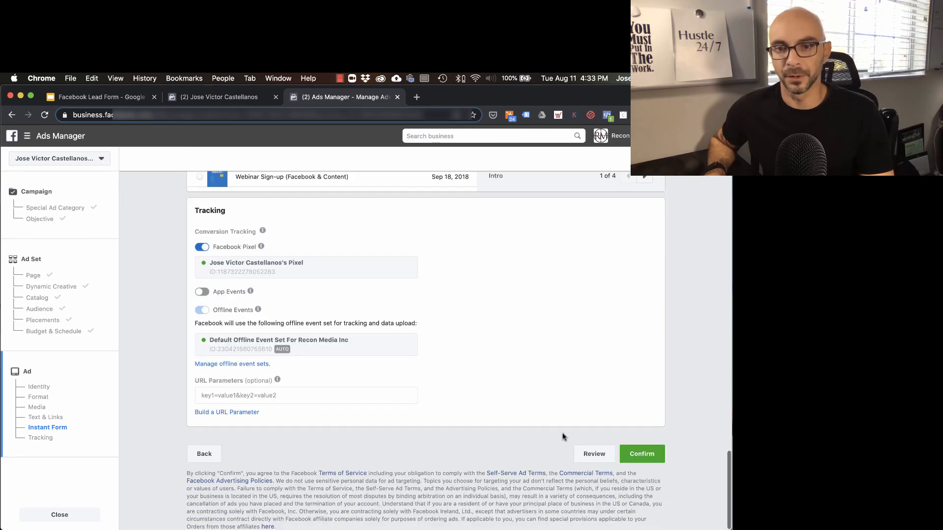
pyautogui.scroll(11, 505, 423)
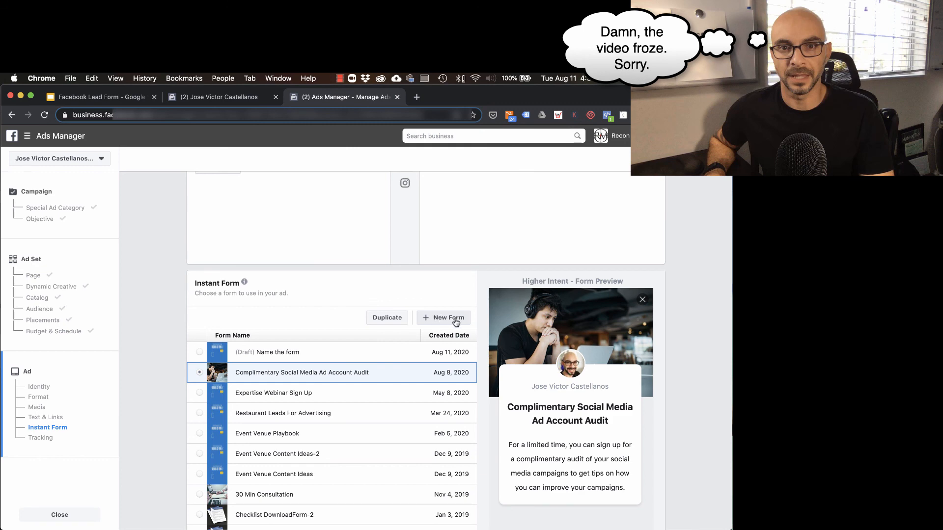
pyautogui.scroll(-10, 476, 344)
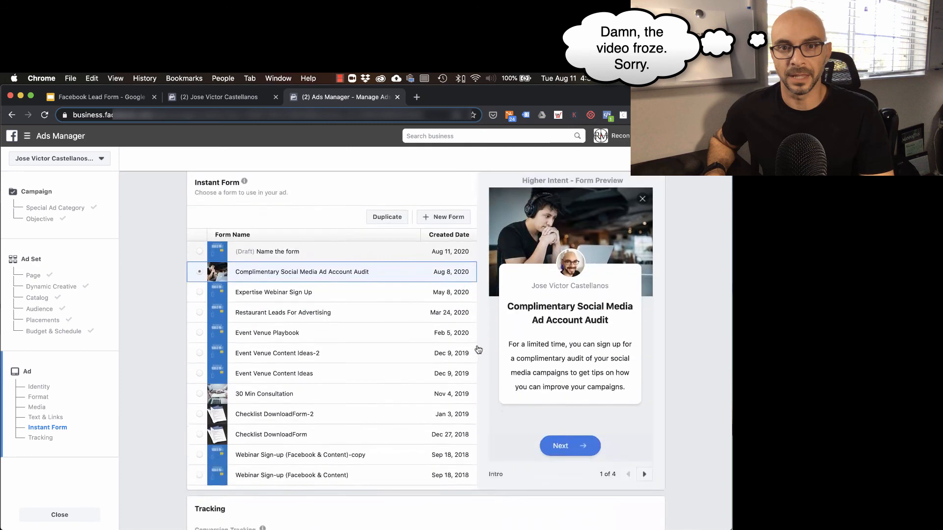
pyautogui.scroll(-1, 483, 356)
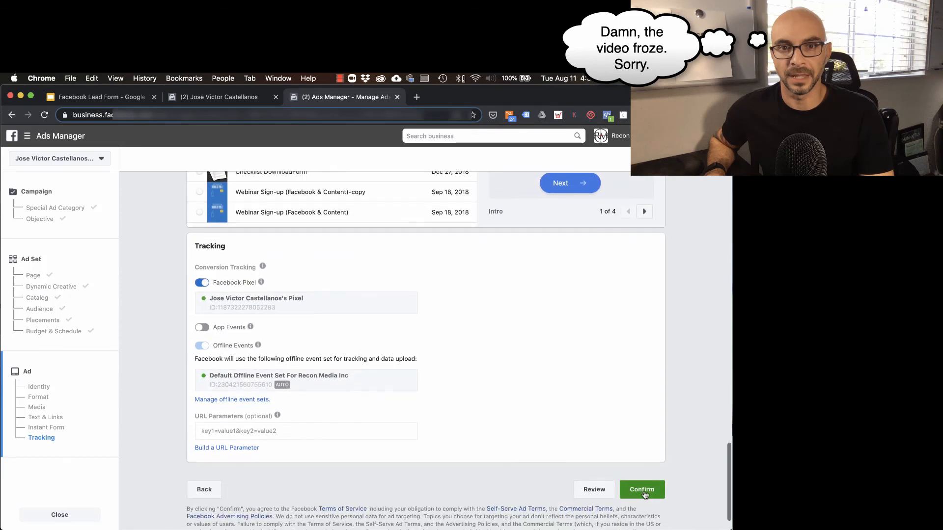
pyautogui.click(83, 100)
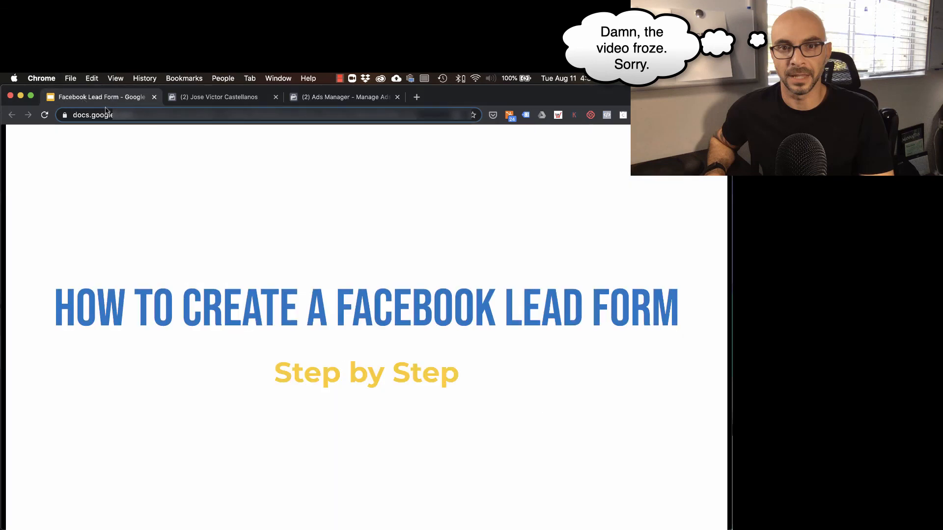